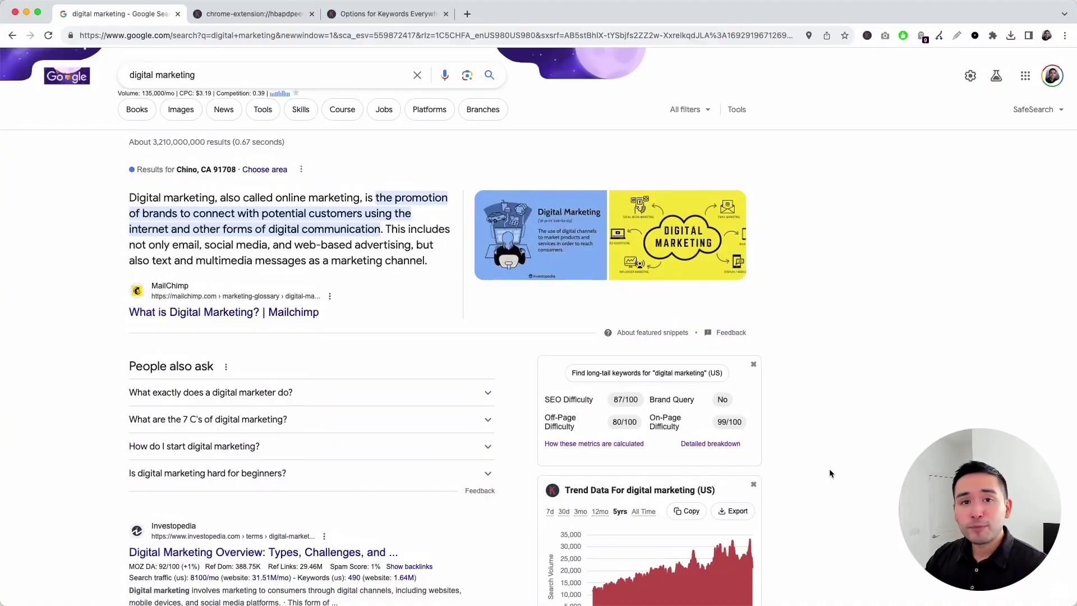
Scroll the digital marketing results and return to the top to read the 135,000/mo, $3.19 CPC, 0.39 metrics.
{"action": "scroll", "coordinate": [817, 454], "scroll_direction": "down", "scroll_amount": 5}
{"action": "scroll", "coordinate": [817, 458], "scroll_direction": "up", "scroll_amount": 5}
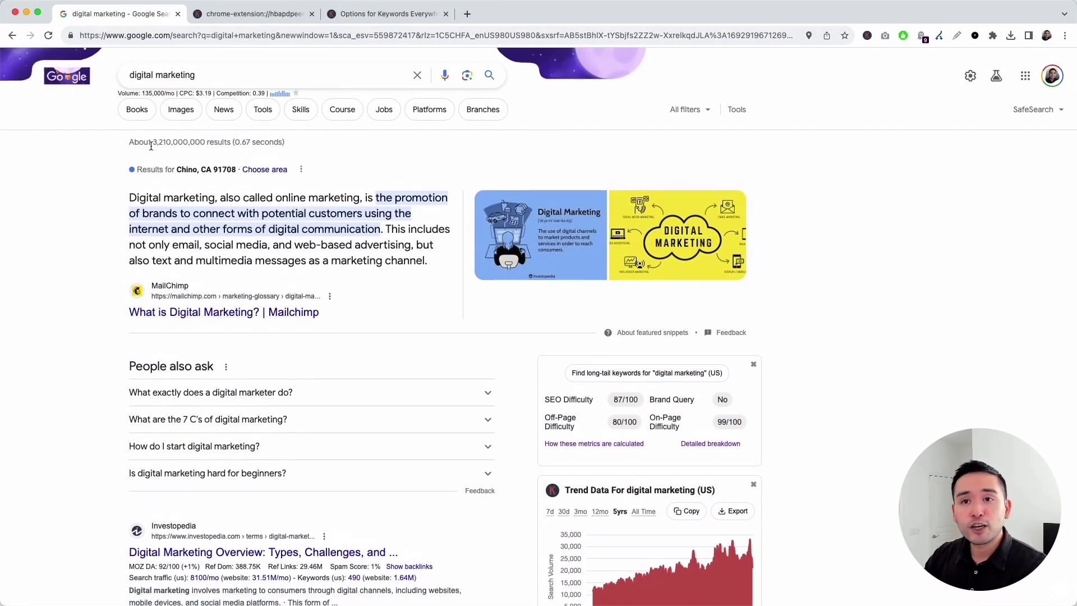
{"action": "scroll", "coordinate": [165, 94], "scroll_direction": "up", "scroll_amount": 5}
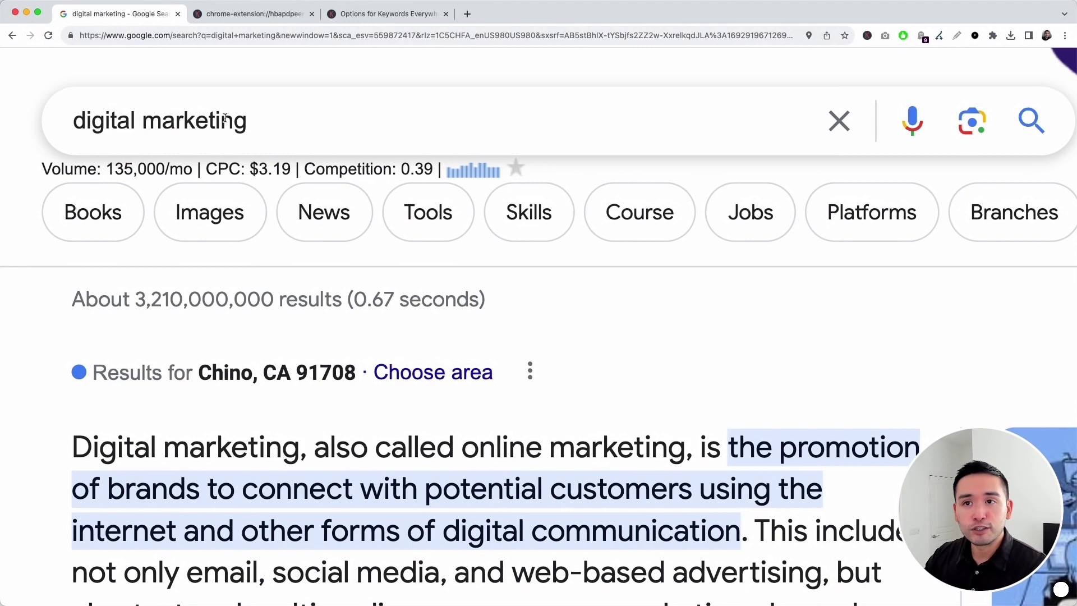
Highlight the volume, CPC and competition line, view the trend bars, then reset page zoom with Cmd+0.
{"action": "left_click_drag", "start_coordinate": [44, 170], "coordinate": [529, 167]}
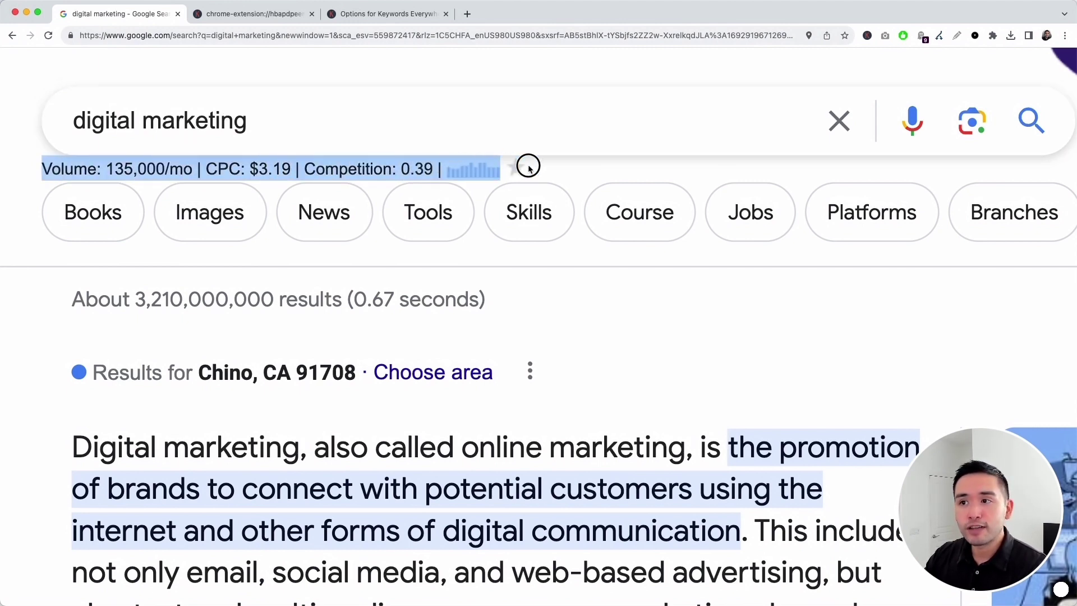
{"action": "left_click", "coordinate": [131, 166]}
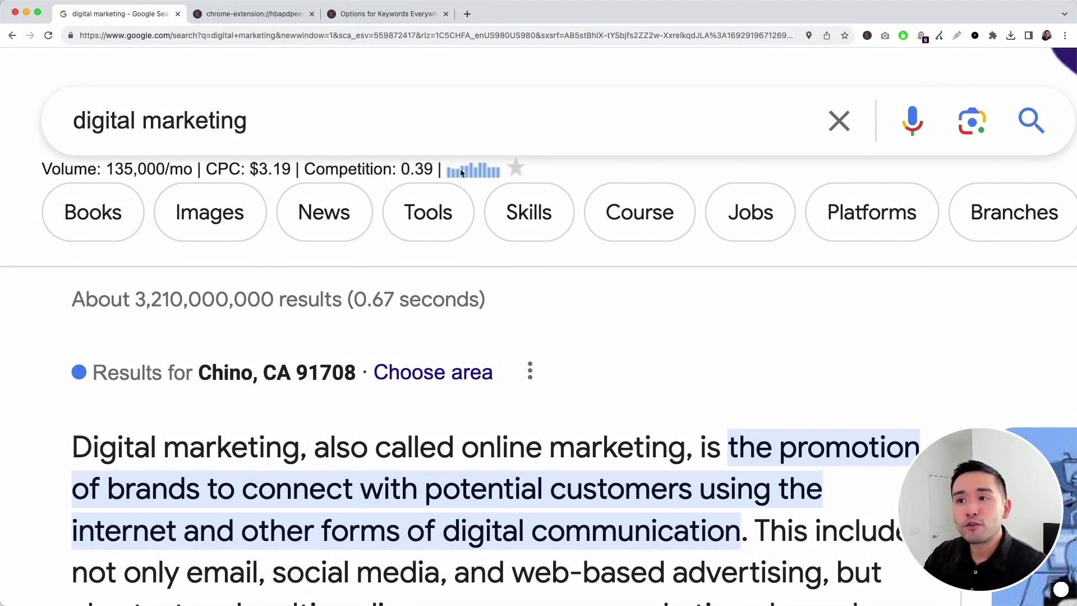
{"action": "mouse_move", "coordinate": [461, 173]}
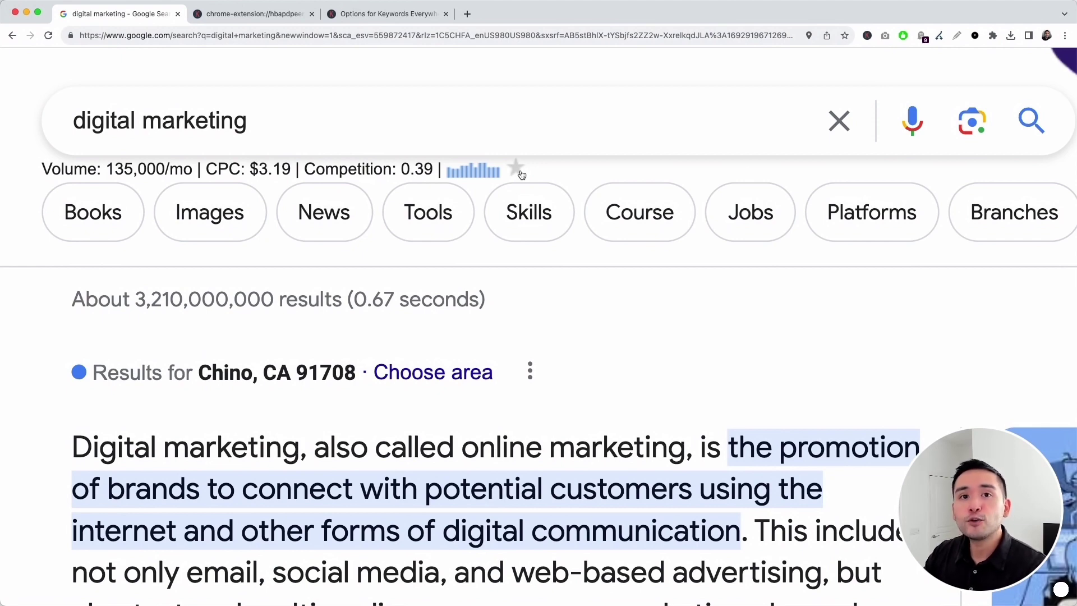
{"action": "key", "text": "super+0"}
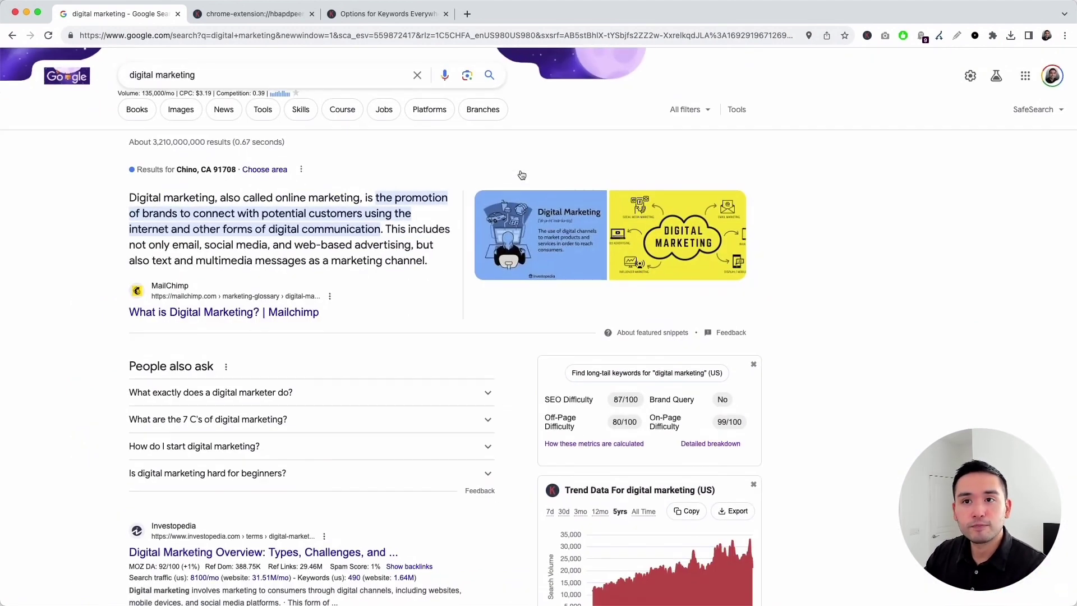
{"action": "left_click", "coordinate": [241, 77]}
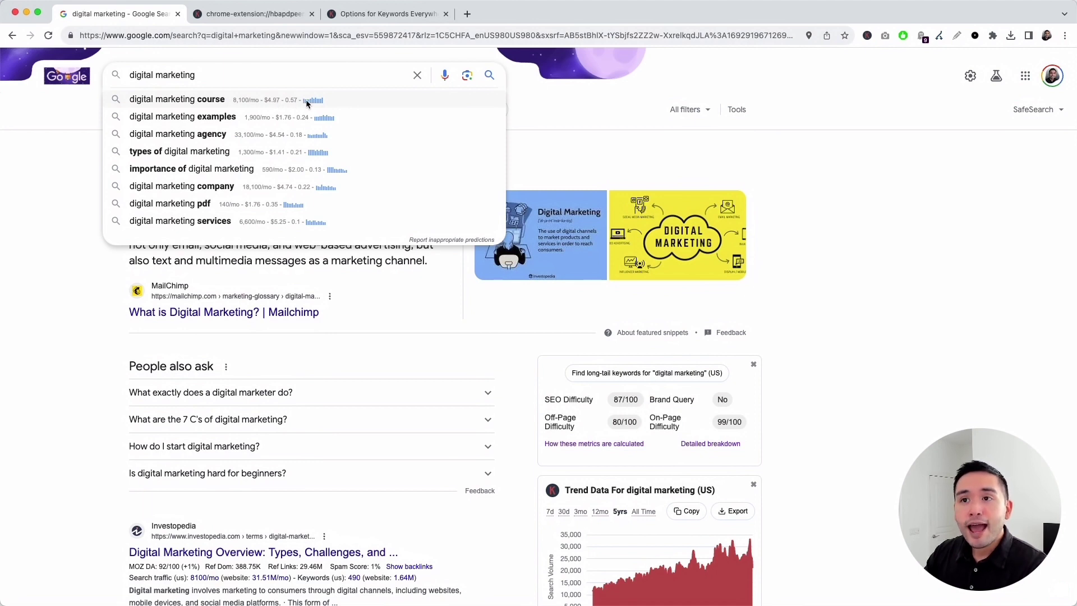
{"action": "mouse_move", "coordinate": [306, 101]}
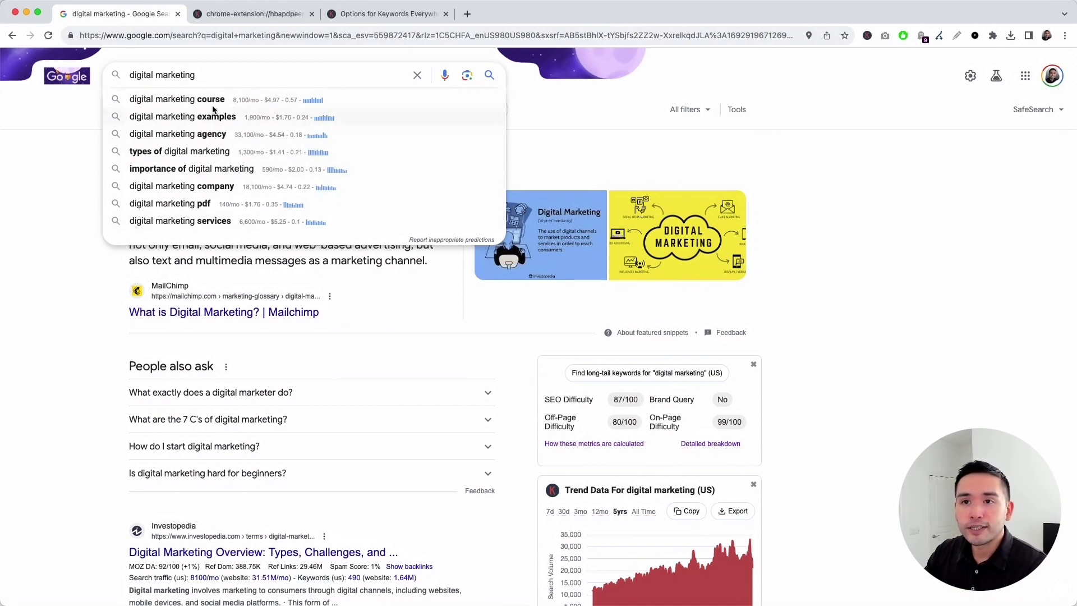
{"action": "scroll", "coordinate": [755, 149], "scroll_direction": "down", "scroll_amount": 5}
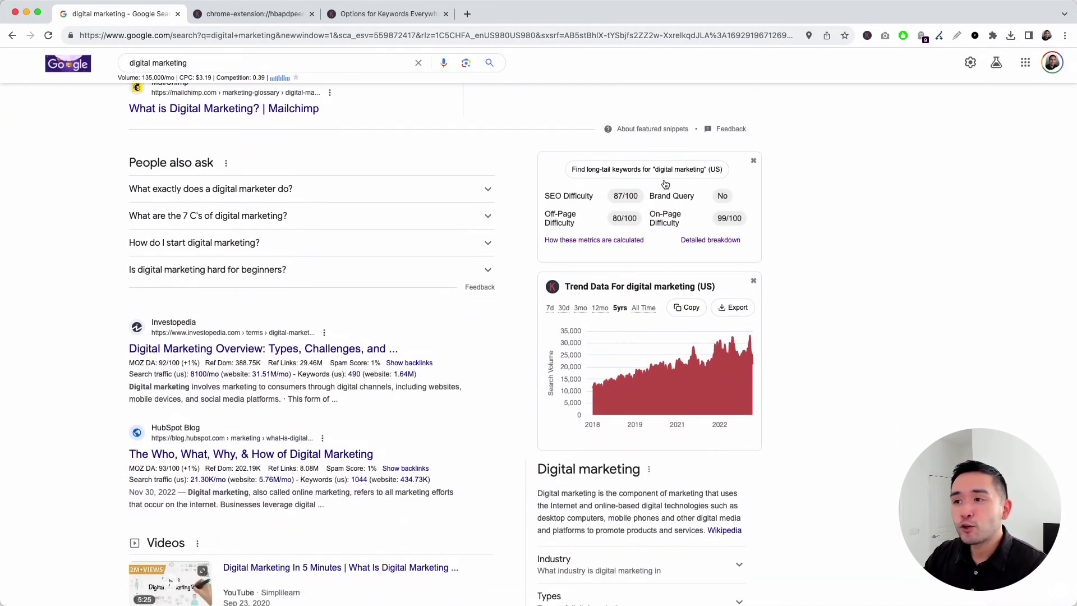
{"action": "scroll", "coordinate": [658, 318], "scroll_direction": "down", "scroll_amount": 3}
{"action": "scroll", "coordinate": [658, 314], "scroll_direction": "up", "scroll_amount": 4}
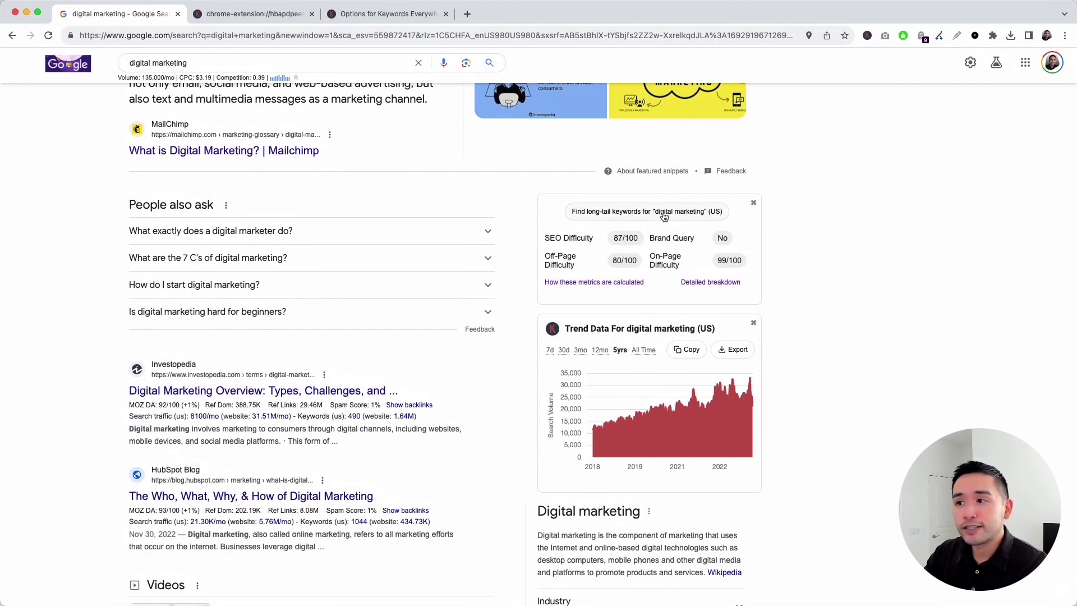
Open the Keywords Everywhere keyword tool tab and scroll through its 1333-keyword list.
{"action": "left_click", "coordinate": [280, 13]}
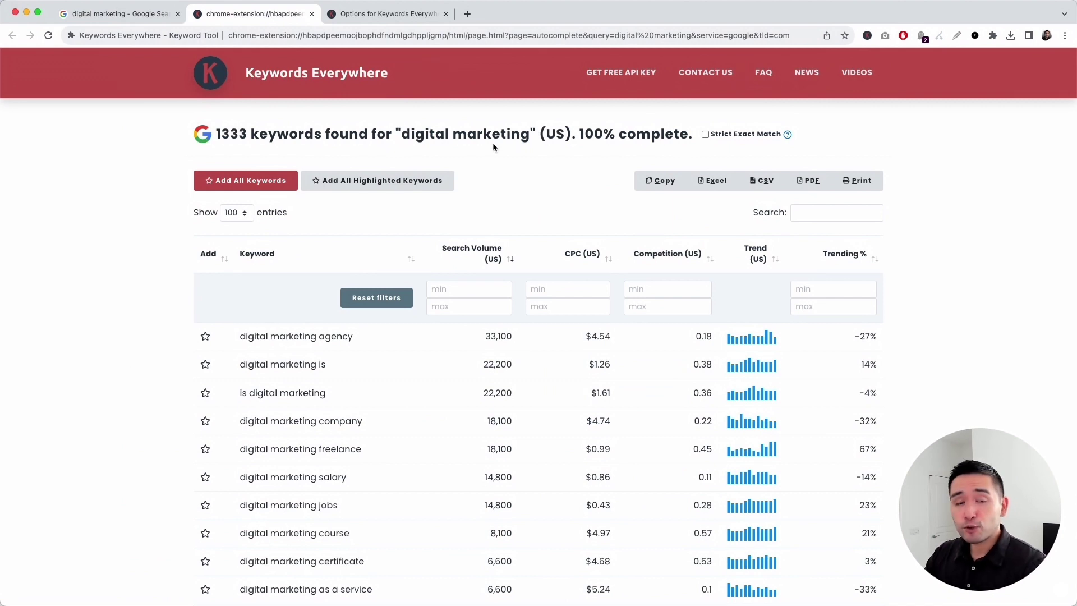
{"action": "scroll", "coordinate": [493, 143], "scroll_direction": "down", "scroll_amount": 10}
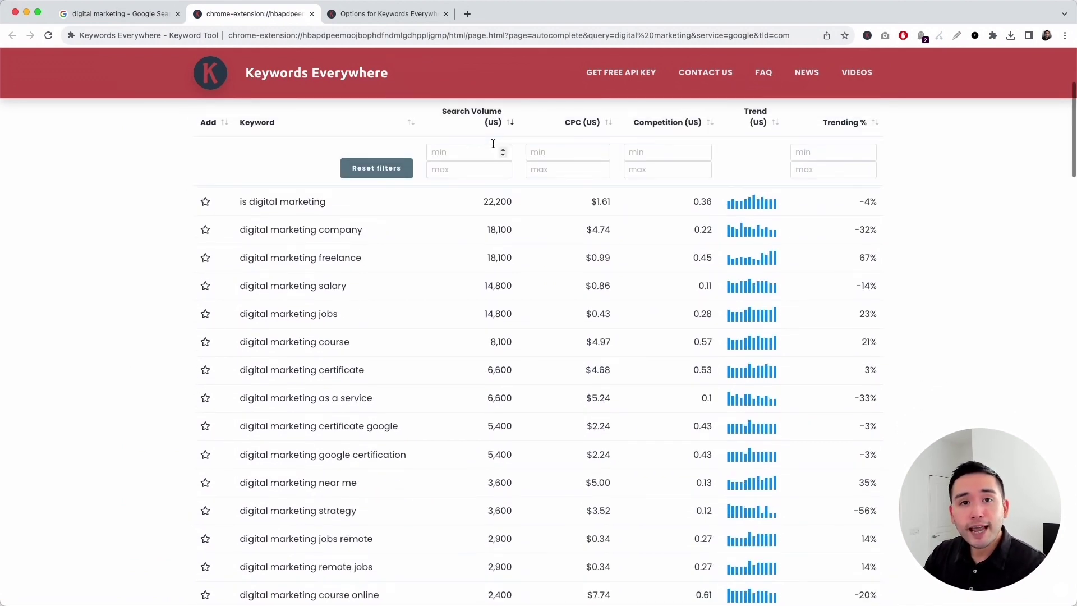
{"action": "scroll", "coordinate": [493, 144], "scroll_direction": "down", "scroll_amount": 10}
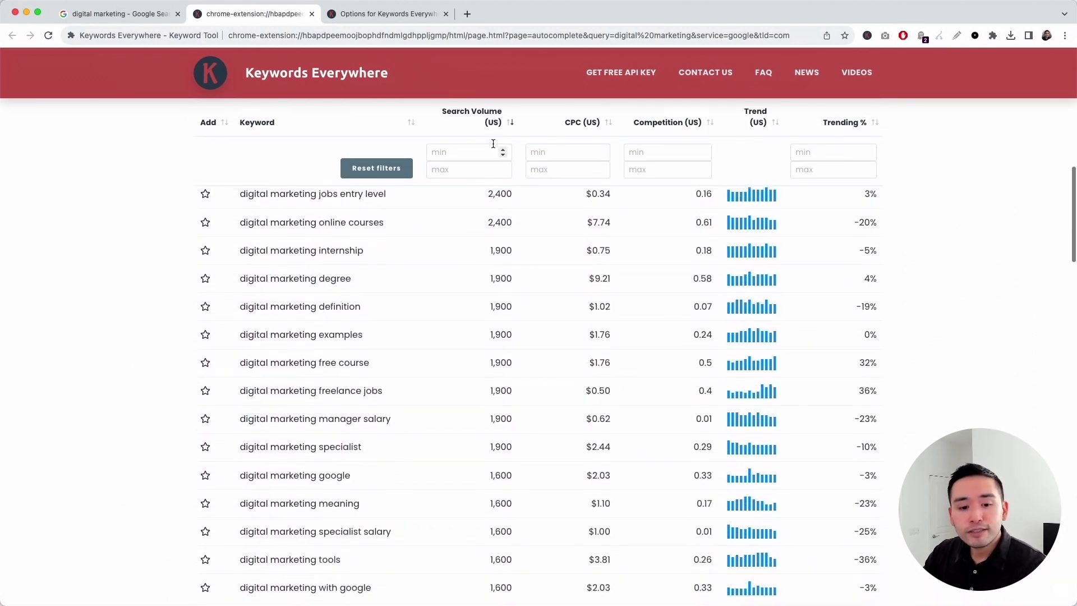
{"action": "scroll", "coordinate": [494, 147], "scroll_direction": "up", "scroll_amount": 15}
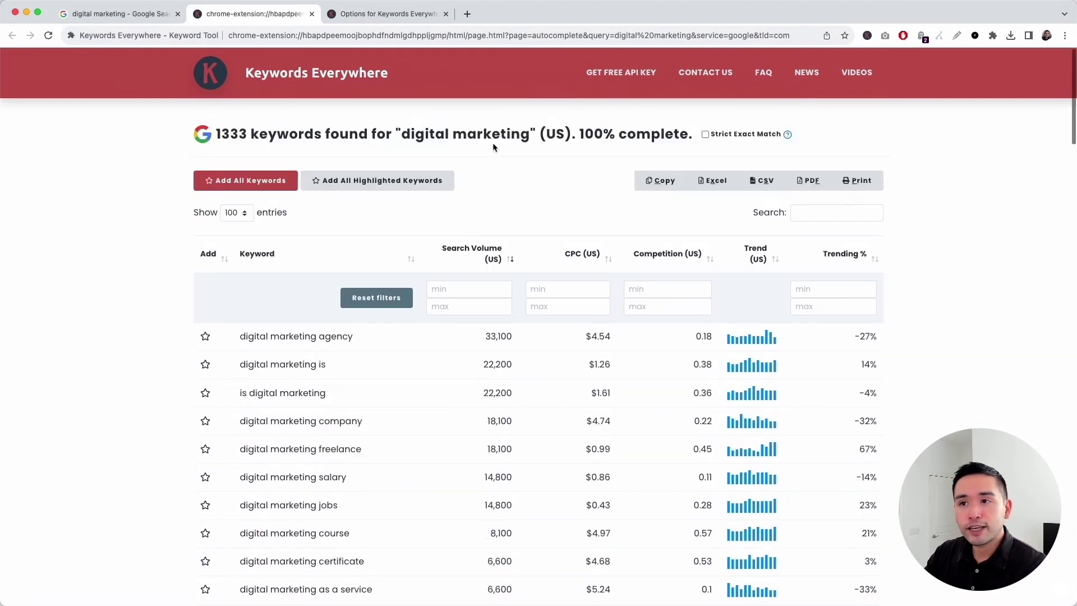
{"action": "left_click", "coordinate": [144, 13]}
{"action": "left_click", "coordinate": [247, 16]}
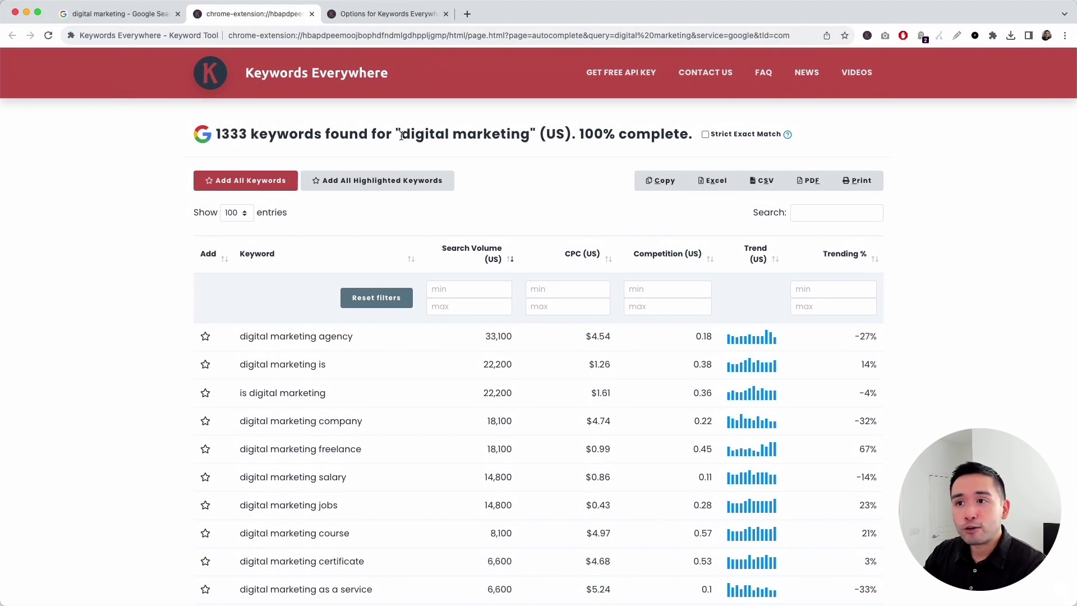
Highlight the seed keyword 'digital marketing' in the heading and scroll the results table.
{"action": "left_click_drag", "start_coordinate": [402, 135], "coordinate": [532, 135]}
{"action": "left_click", "coordinate": [530, 137]}
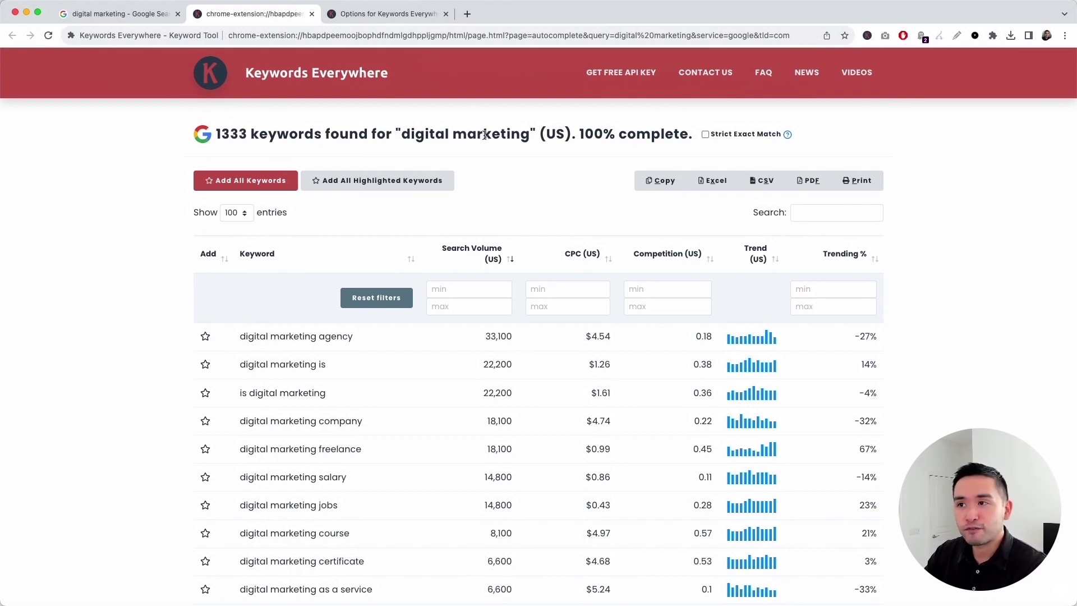
{"action": "scroll", "coordinate": [485, 134], "scroll_direction": "down", "scroll_amount": 5}
{"action": "scroll", "coordinate": [383, 241], "scroll_direction": "up", "scroll_amount": 3}
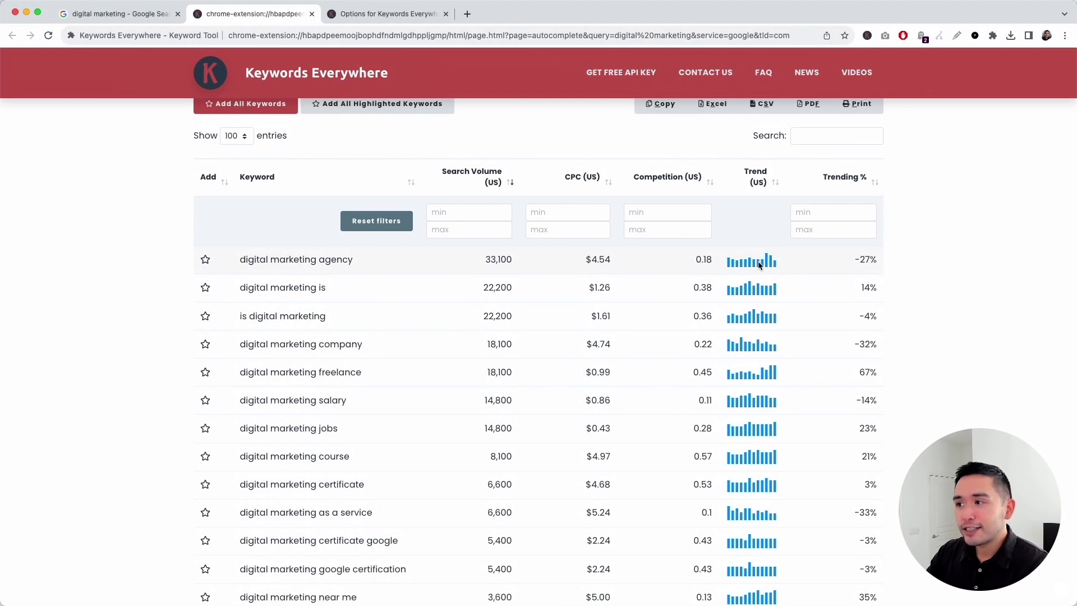
{"action": "scroll", "coordinate": [862, 262], "scroll_direction": "down", "scroll_amount": 5}
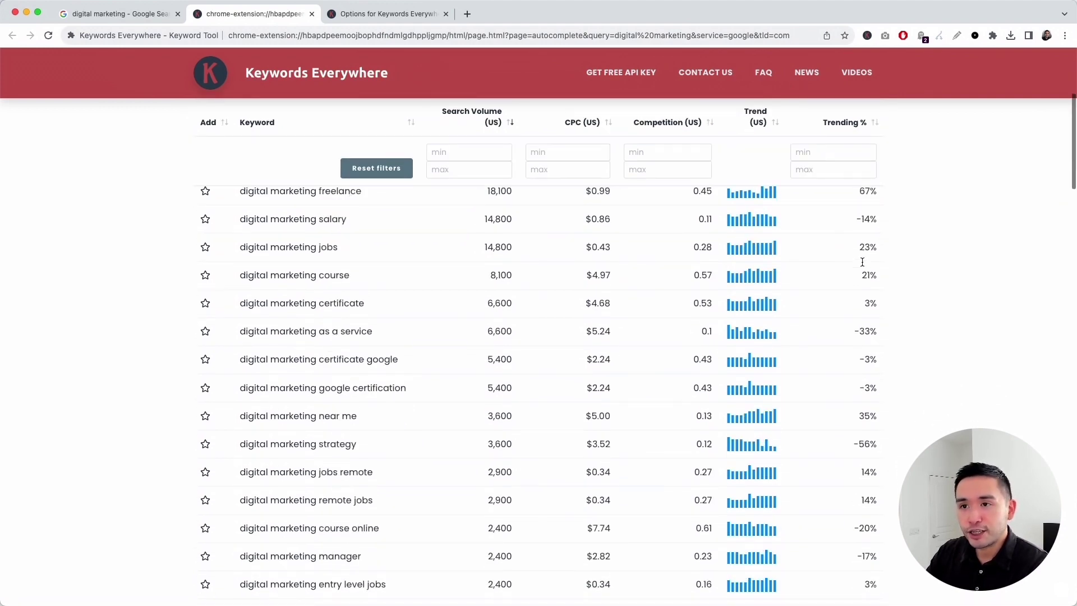
{"action": "scroll", "coordinate": [862, 261], "scroll_direction": "up", "scroll_amount": 3}
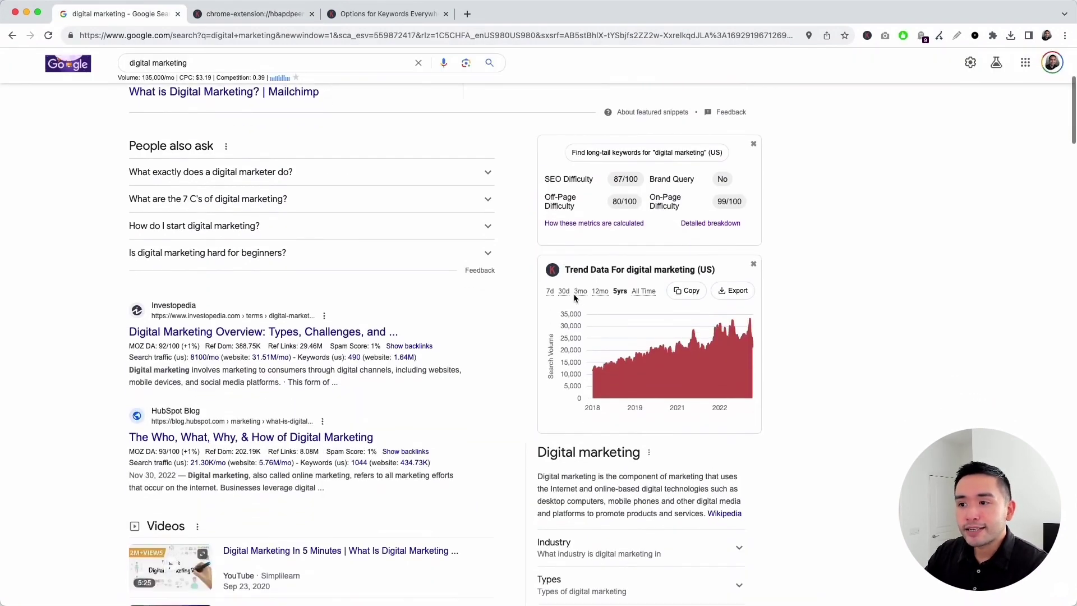
{"action": "scroll", "coordinate": [573, 294], "scroll_direction": "down", "scroll_amount": 2}
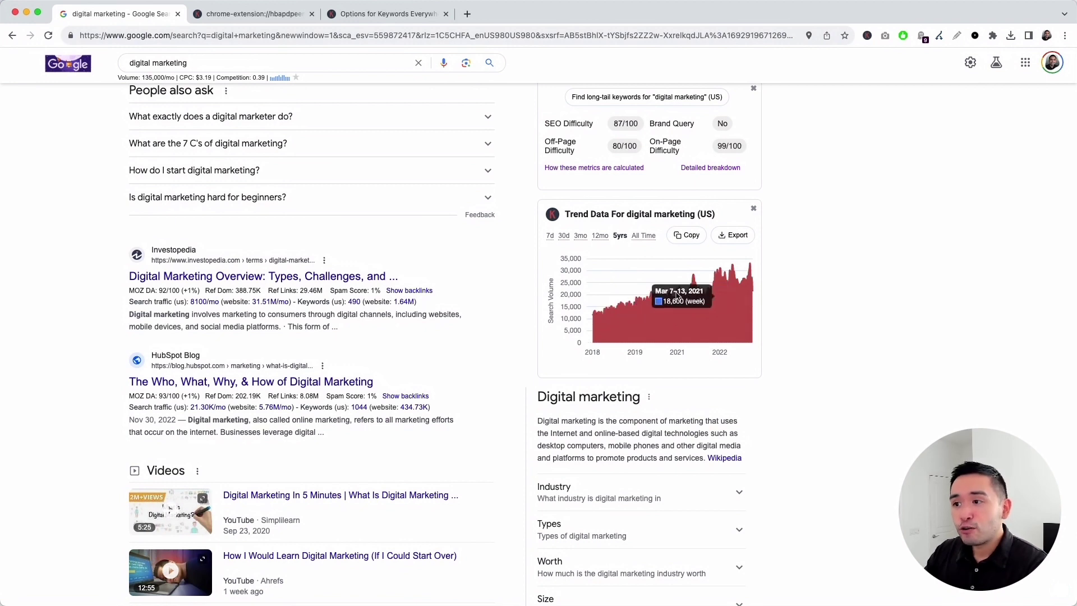
Switch the Trend Data chart range from 5yrs to All Time and scroll to the related keywords.
{"action": "left_click", "coordinate": [649, 236]}
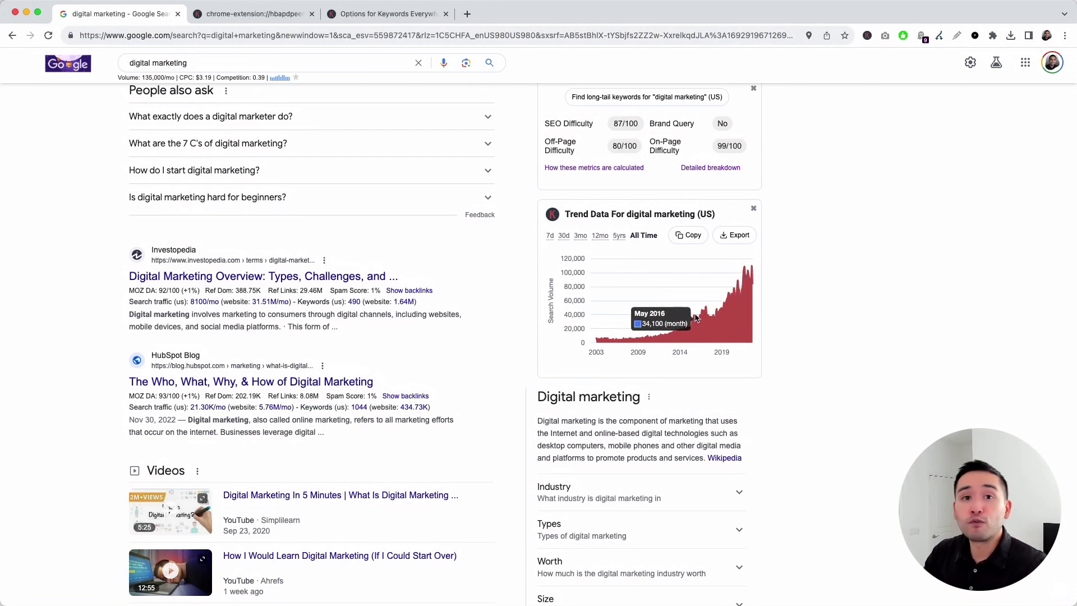
{"action": "scroll", "coordinate": [695, 318], "scroll_direction": "down", "scroll_amount": 10}
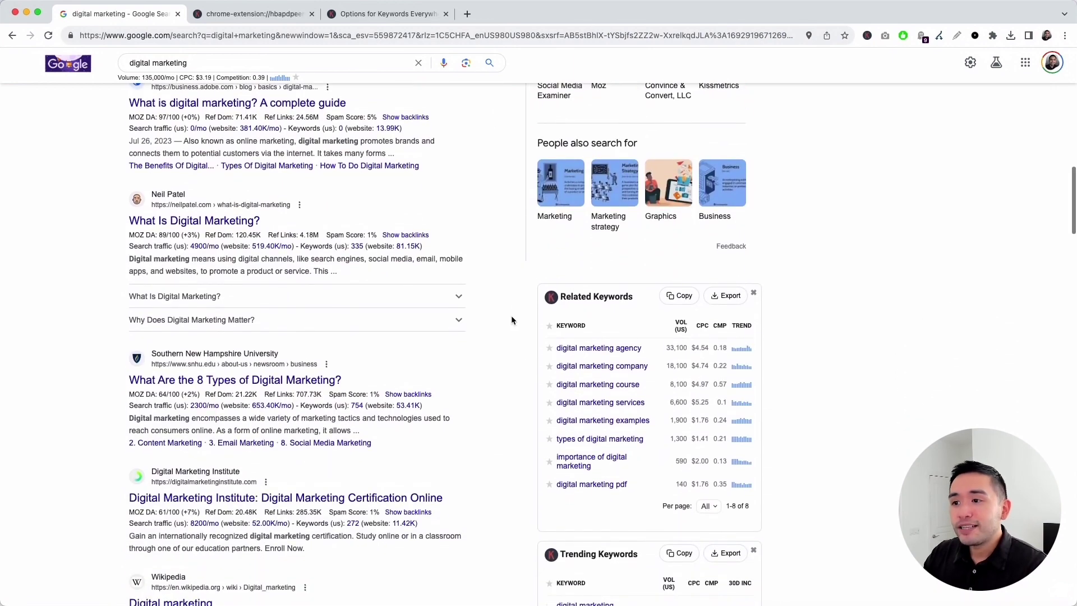
{"action": "scroll", "coordinate": [684, 318], "scroll_direction": "down", "scroll_amount": 2}
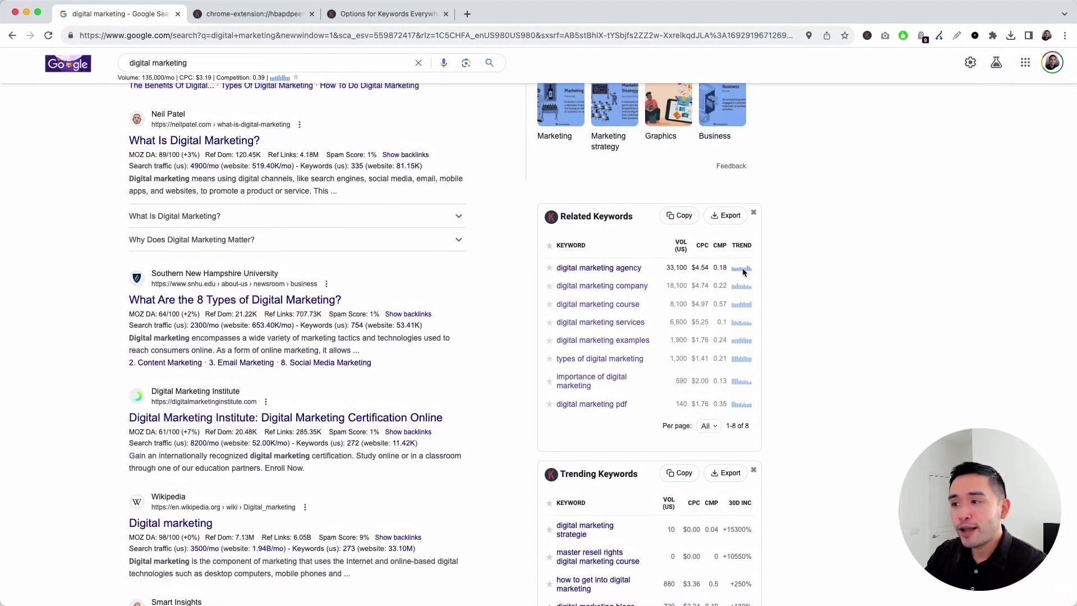
{"action": "scroll", "coordinate": [811, 255], "scroll_direction": "down", "scroll_amount": 5}
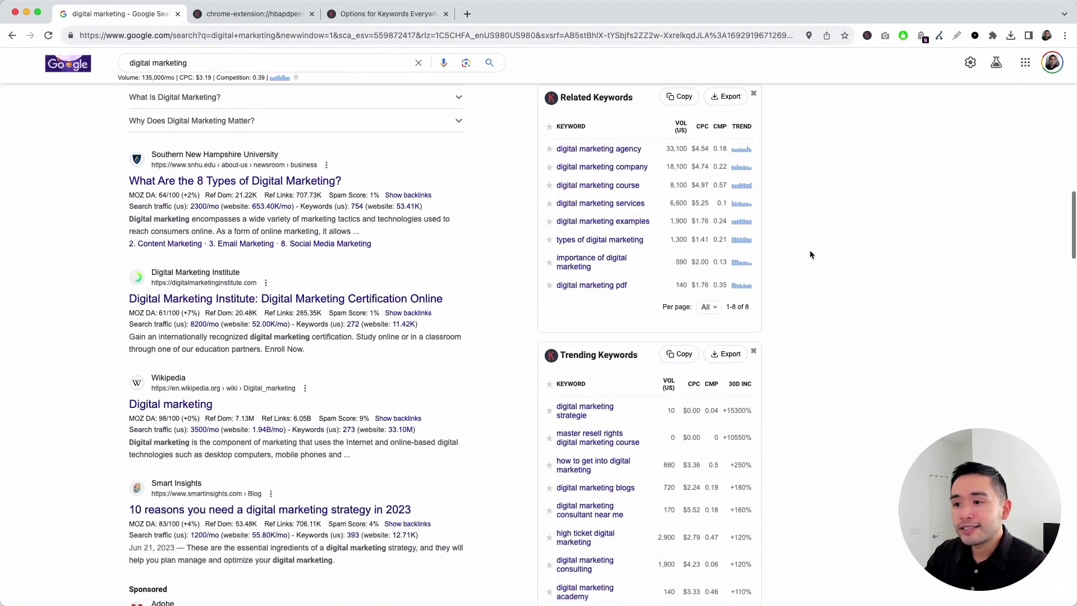
{"action": "scroll", "coordinate": [809, 250], "scroll_direction": "down", "scroll_amount": 2}
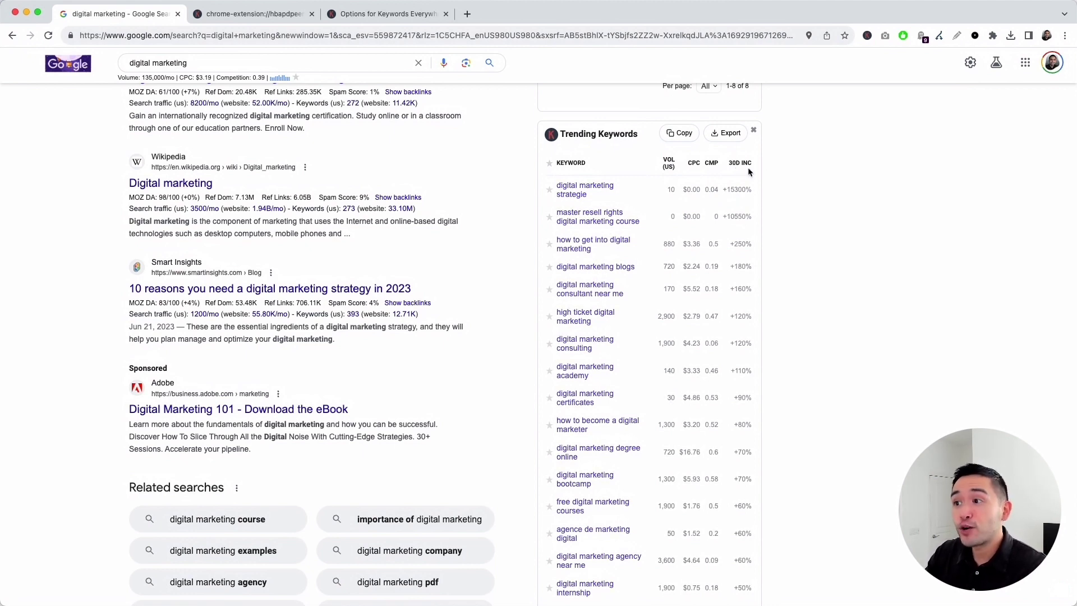
{"action": "scroll", "coordinate": [647, 204], "scroll_direction": "down", "scroll_amount": 10}
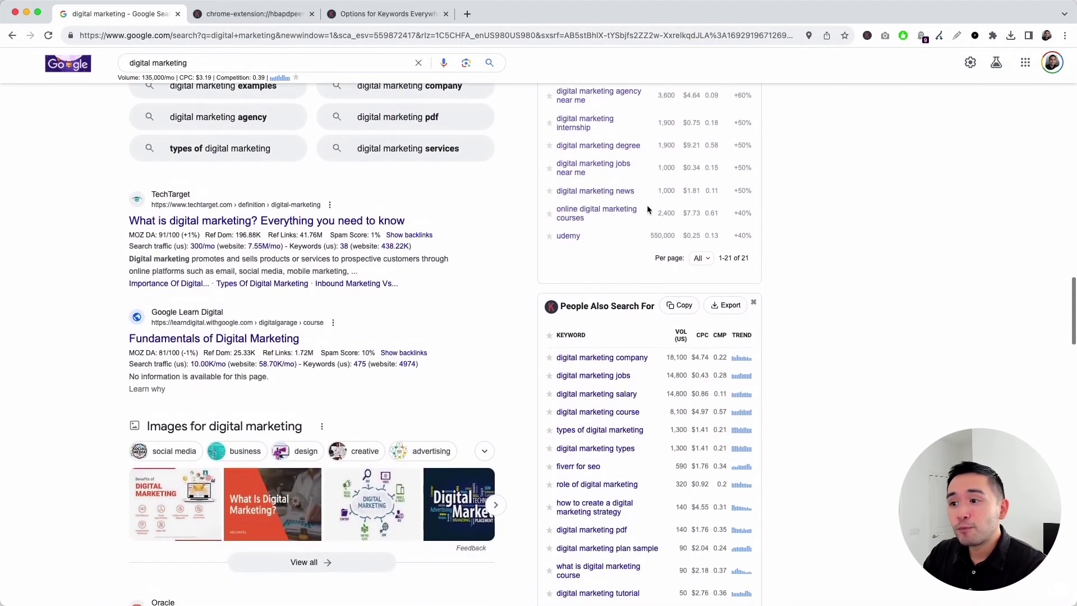
{"action": "scroll", "coordinate": [647, 207], "scroll_direction": "down", "scroll_amount": 4}
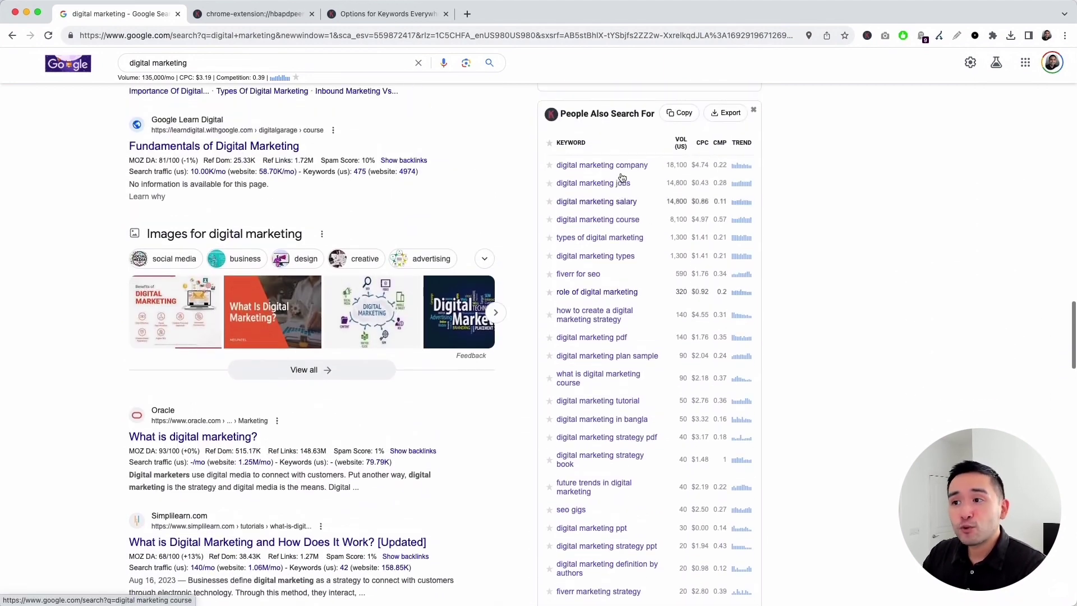
{"action": "scroll", "coordinate": [622, 177], "scroll_direction": "down", "scroll_amount": 1}
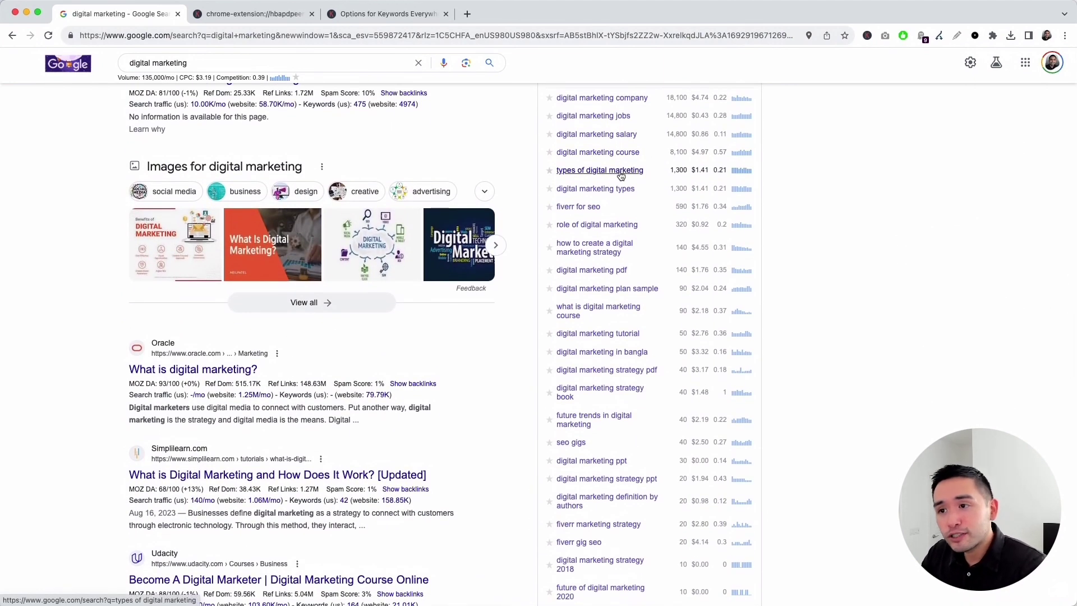
{"action": "scroll", "coordinate": [619, 176], "scroll_direction": "down", "scroll_amount": 3}
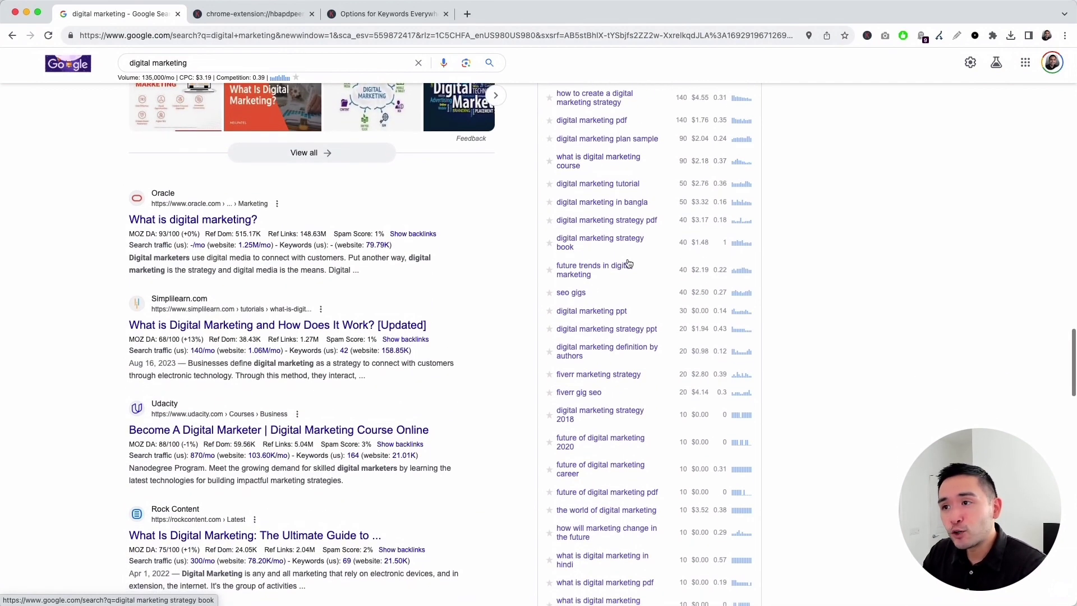
{"action": "scroll", "coordinate": [588, 220], "scroll_direction": "up", "scroll_amount": 2}
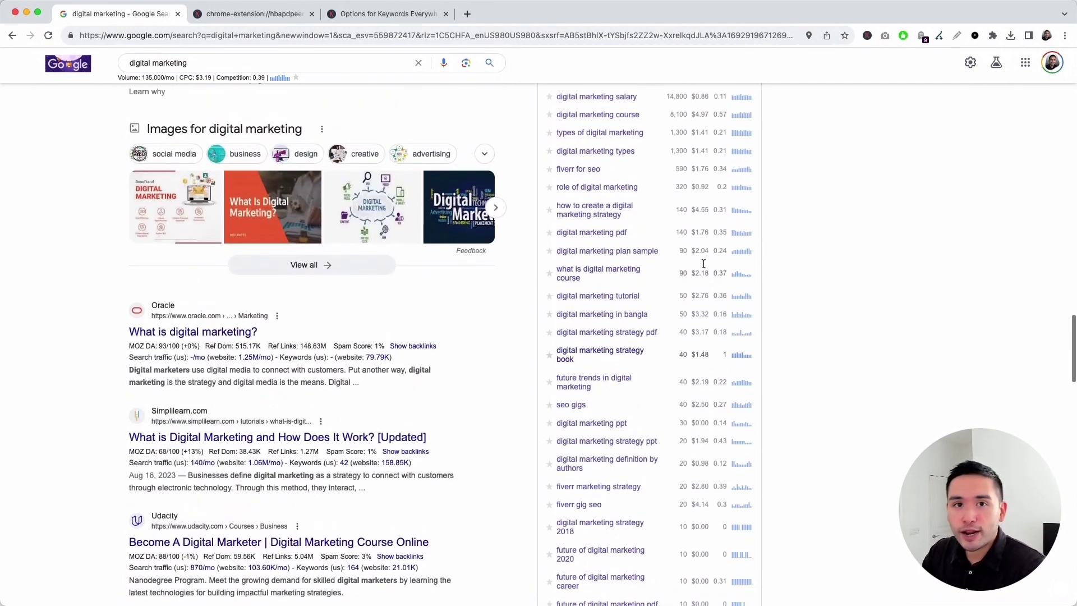
{"action": "scroll", "coordinate": [587, 220], "scroll_direction": "down", "scroll_amount": 15}
{"action": "scroll", "coordinate": [588, 220], "scroll_direction": "down", "scroll_amount": 3}
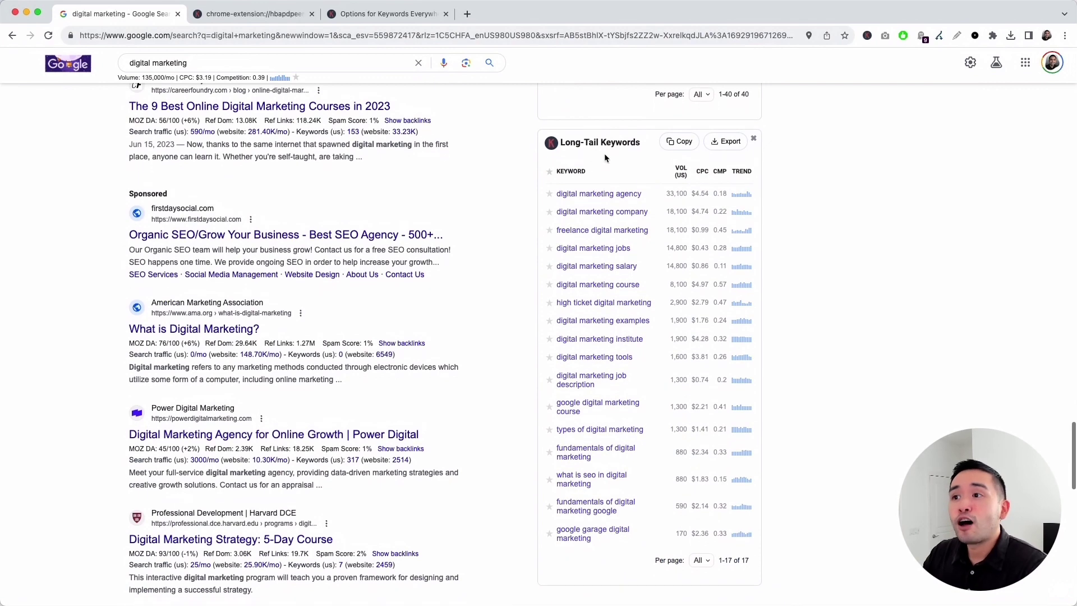
{"action": "scroll", "coordinate": [654, 219], "scroll_direction": "up", "scroll_amount": 1}
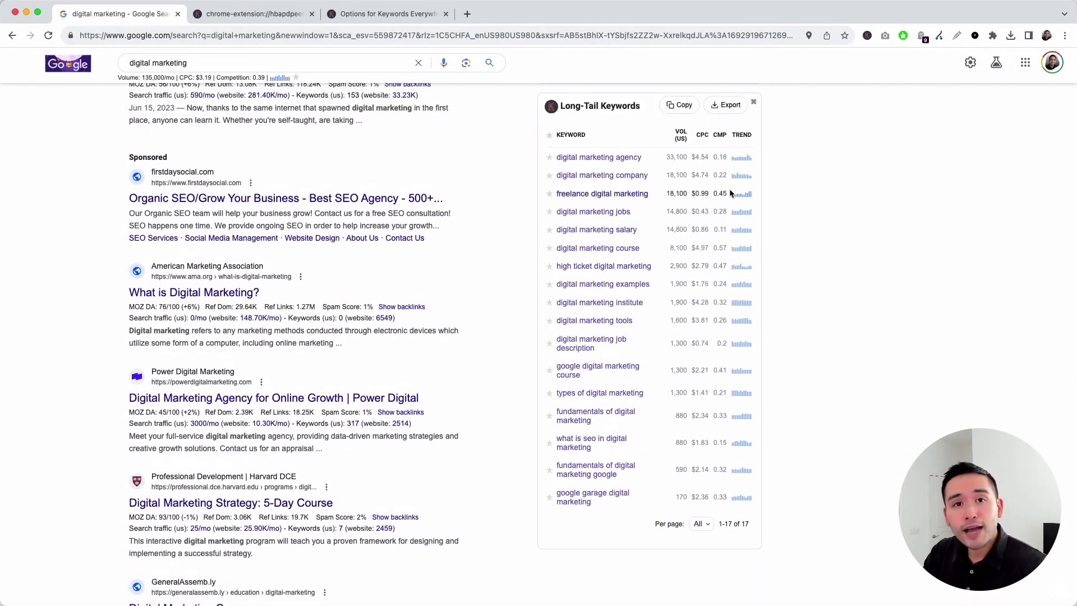
{"action": "scroll", "coordinate": [728, 191], "scroll_direction": "down", "scroll_amount": 1}
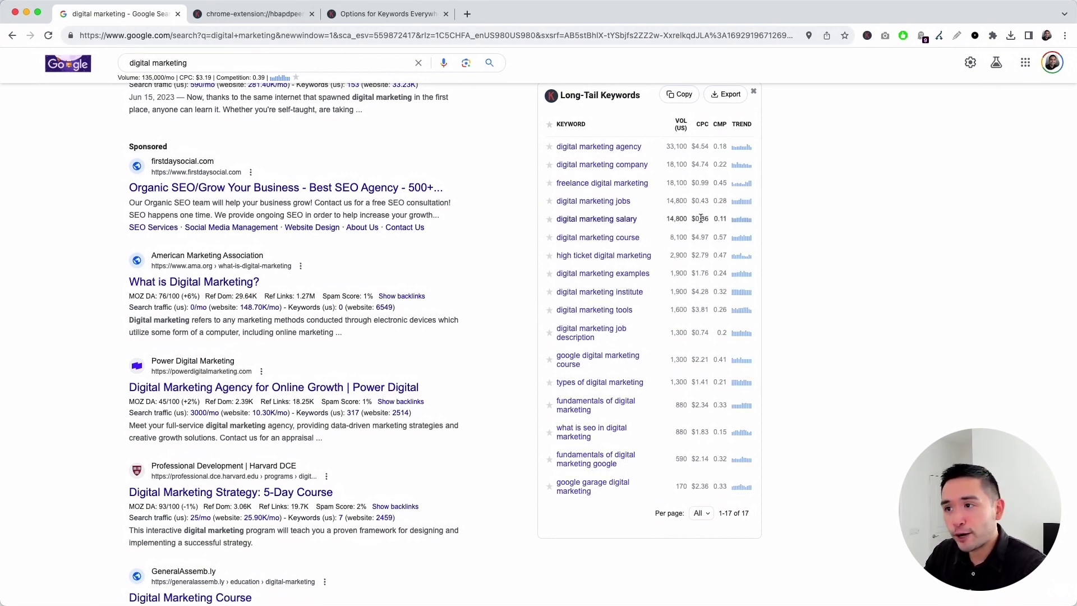
{"action": "scroll", "coordinate": [698, 219], "scroll_direction": "up", "scroll_amount": 1}
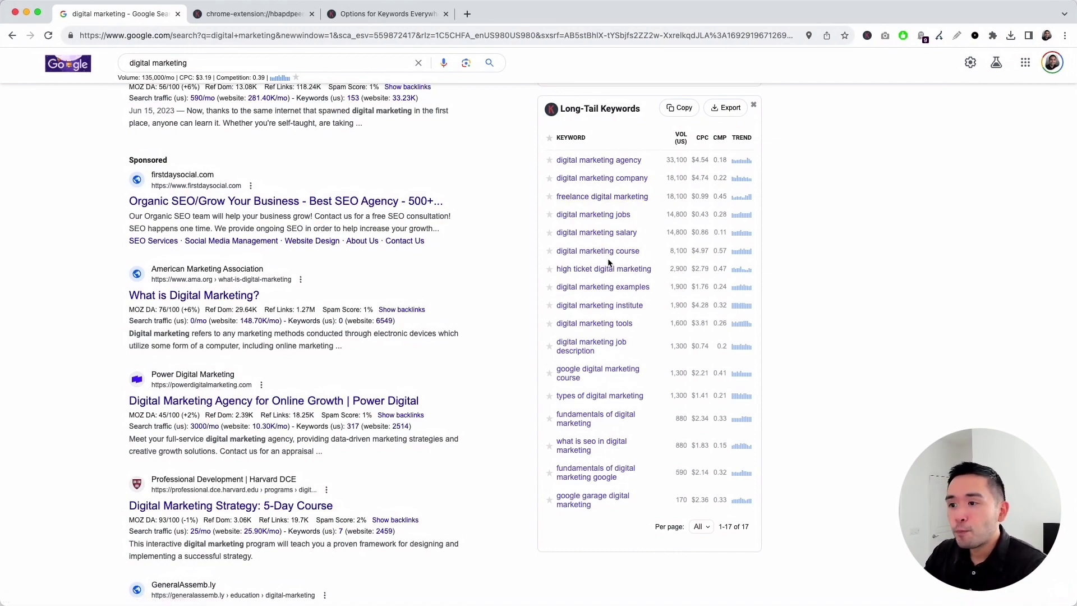
{"action": "scroll", "coordinate": [608, 264], "scroll_direction": "up", "scroll_amount": 15}
{"action": "scroll", "coordinate": [609, 263], "scroll_direction": "up", "scroll_amount": 10}
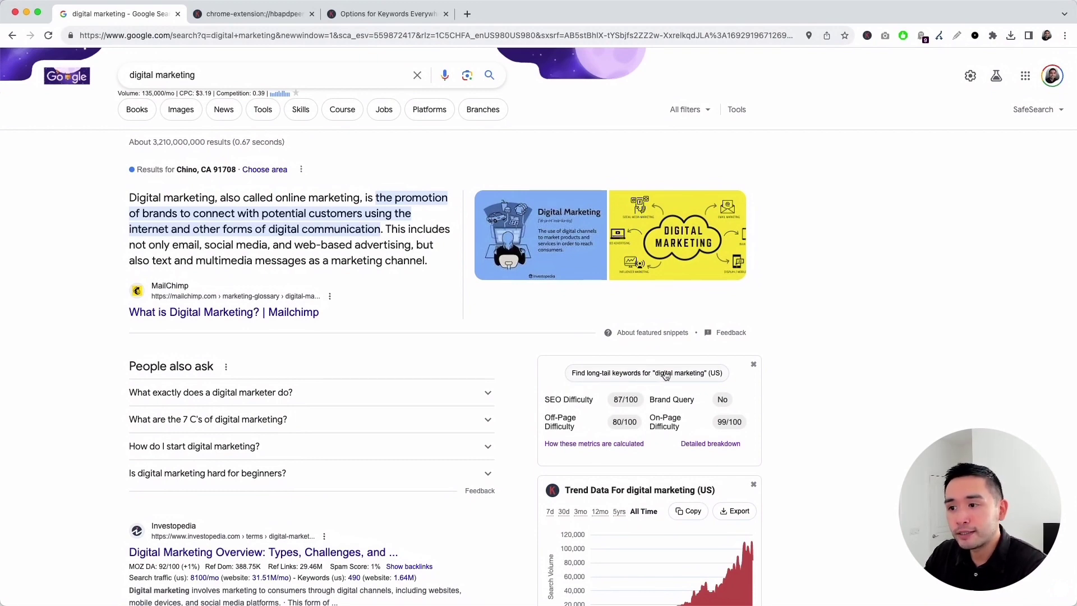
{"action": "left_click", "coordinate": [281, 17]}
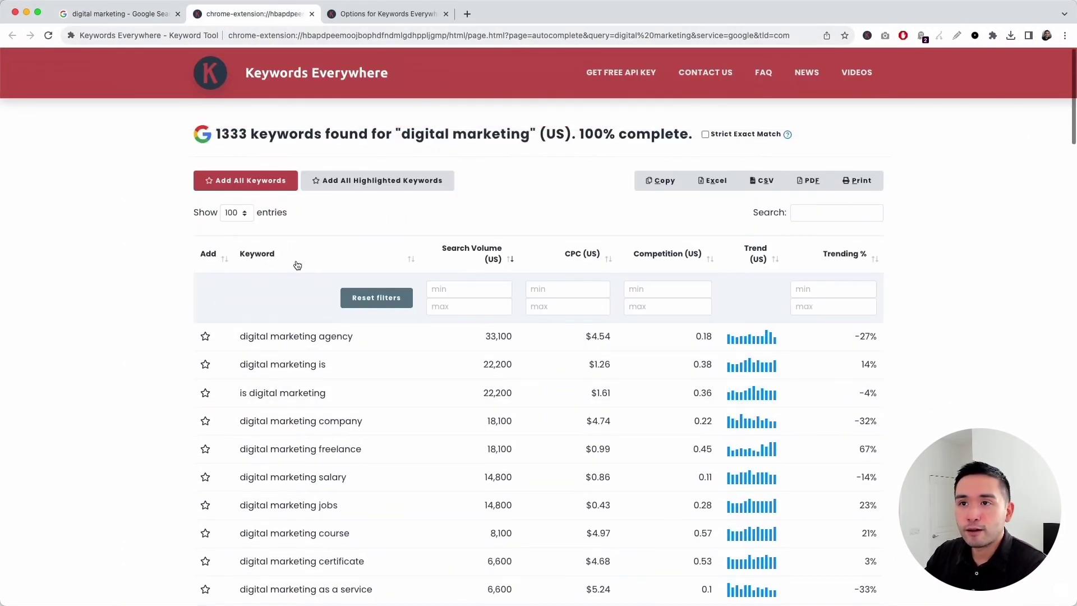
{"action": "scroll", "coordinate": [332, 285], "scroll_direction": "down", "scroll_amount": 5}
{"action": "scroll", "coordinate": [332, 284], "scroll_direction": "up", "scroll_amount": 5}
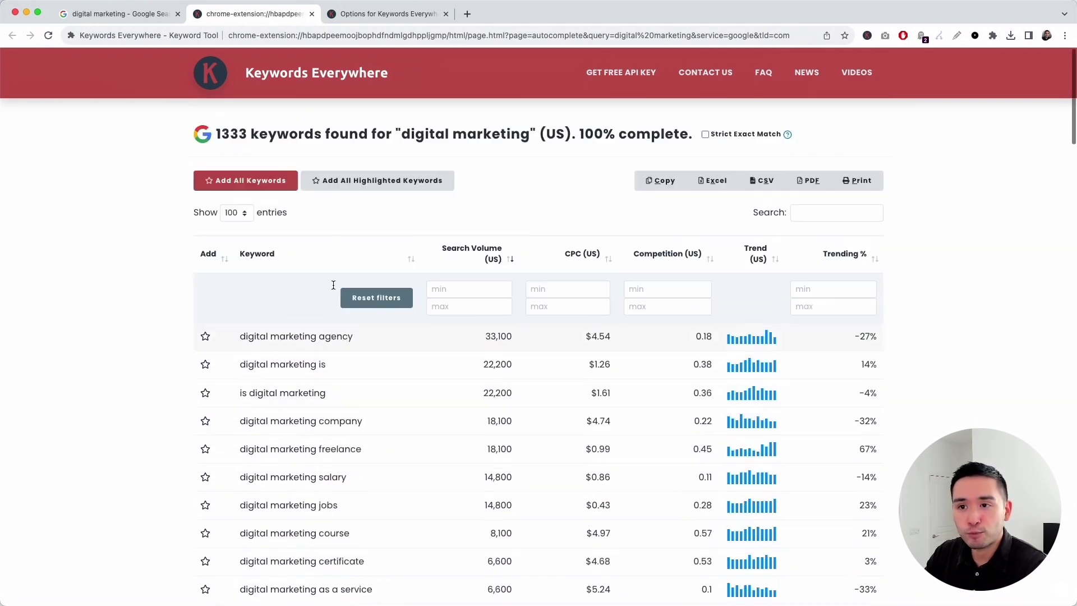
{"action": "key", "text": "ctrl+shift+Tab"}
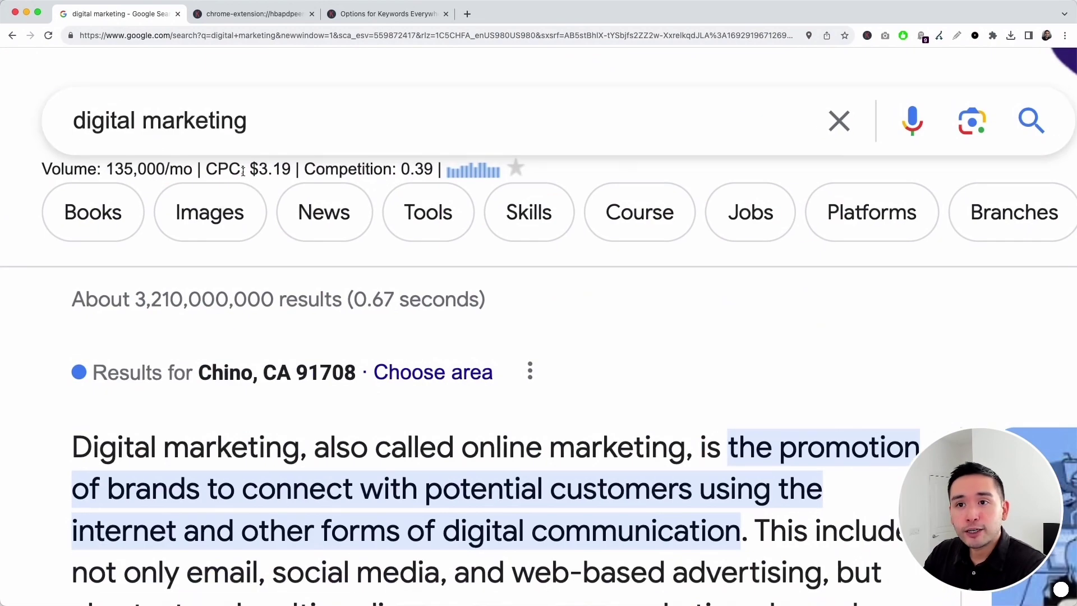
{"action": "left_click", "coordinate": [207, 77]}
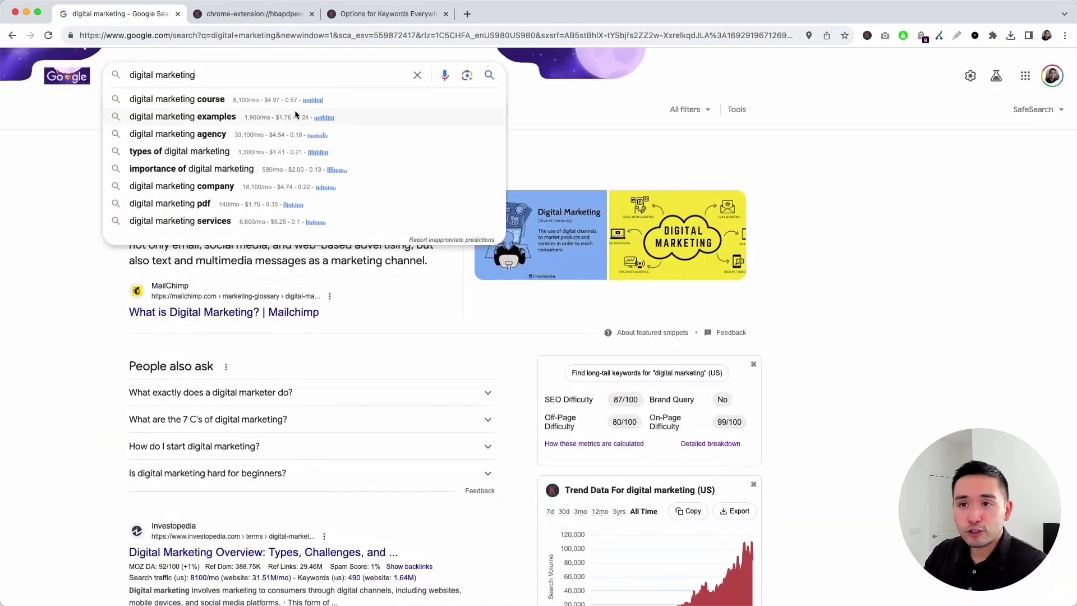
{"action": "scroll", "coordinate": [839, 146], "scroll_direction": "down", "scroll_amount": 15}
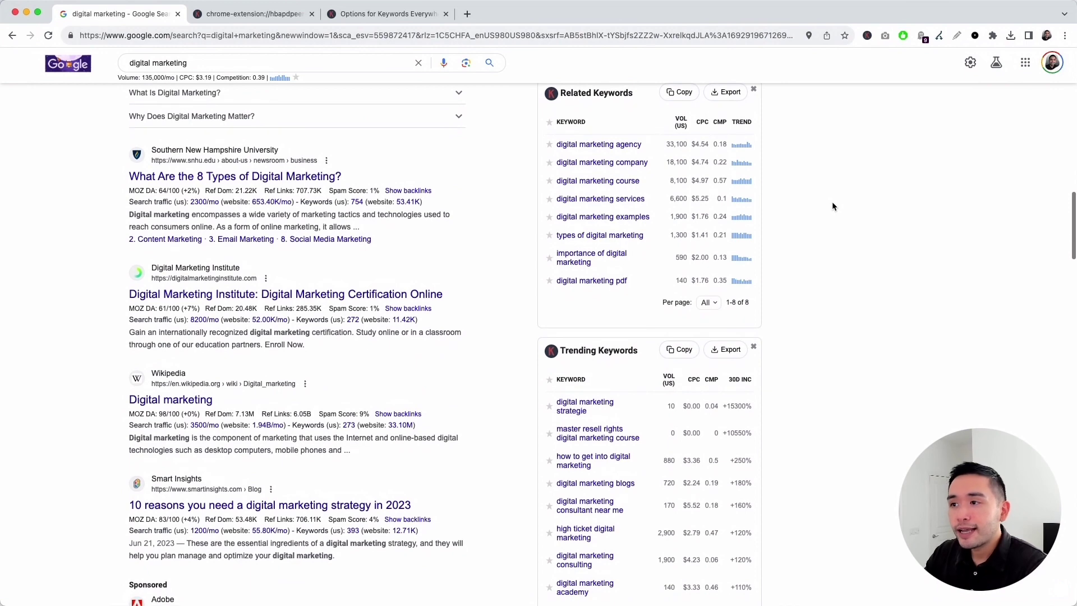
{"action": "scroll", "coordinate": [634, 164], "scroll_direction": "down", "scroll_amount": 5}
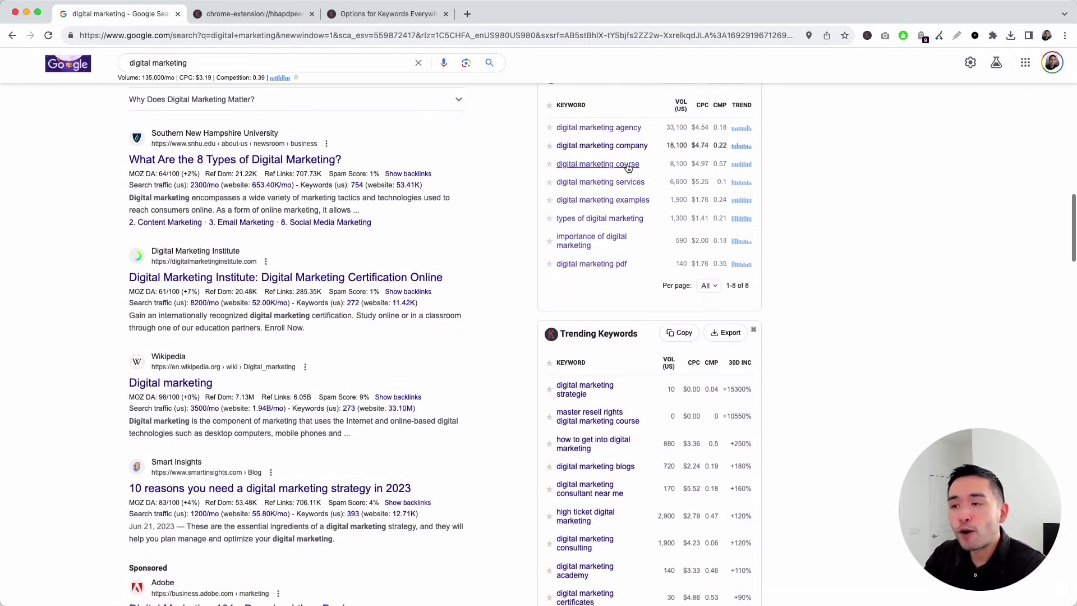
{"action": "scroll", "coordinate": [595, 273], "scroll_direction": "down", "scroll_amount": 8}
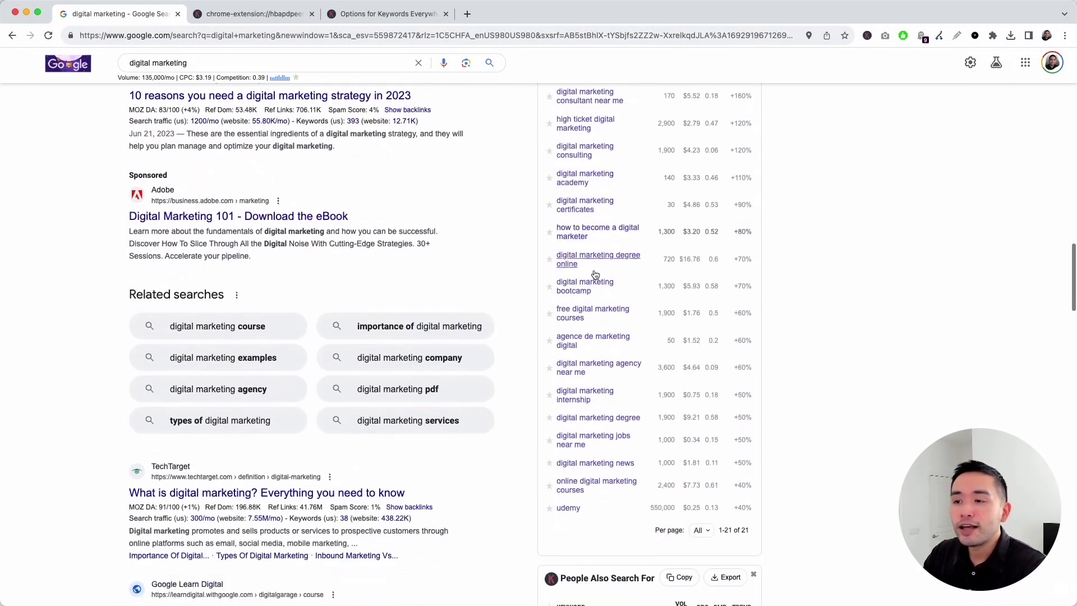
{"action": "scroll", "coordinate": [589, 197], "scroll_direction": "up", "scroll_amount": 7}
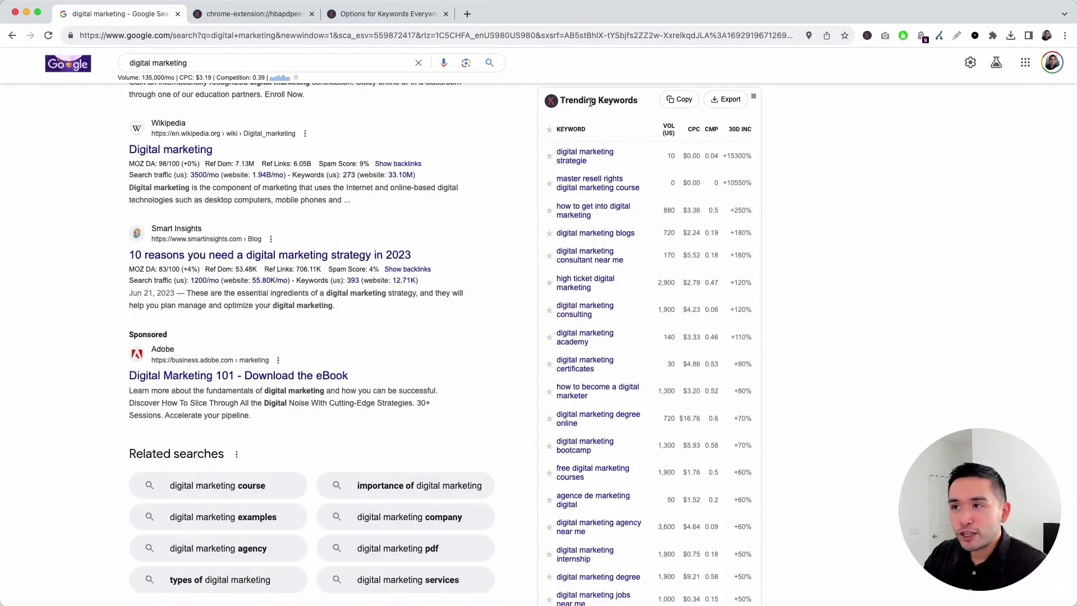
{"action": "scroll", "coordinate": [620, 160], "scroll_direction": "down", "scroll_amount": 3}
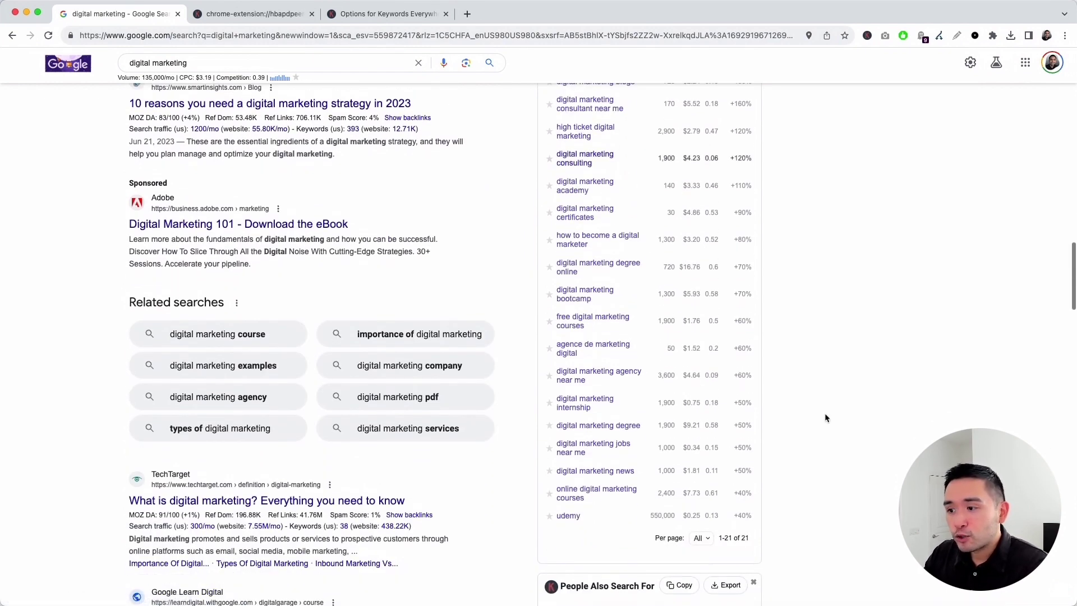
{"action": "scroll", "coordinate": [728, 538], "scroll_direction": "up", "scroll_amount": 3}
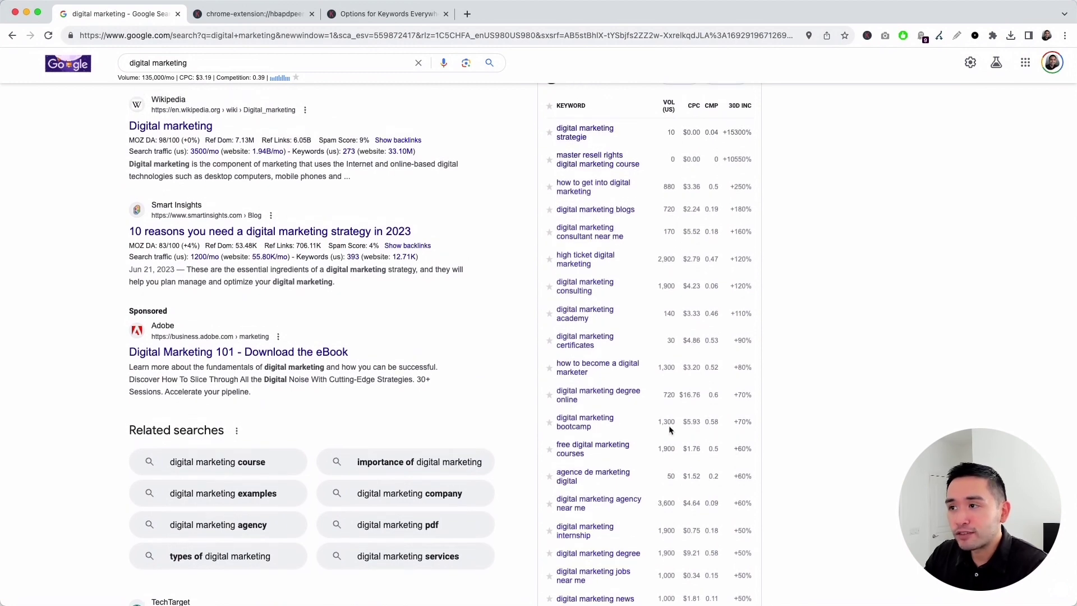
{"action": "scroll", "coordinate": [681, 384], "scroll_direction": "down", "scroll_amount": 2}
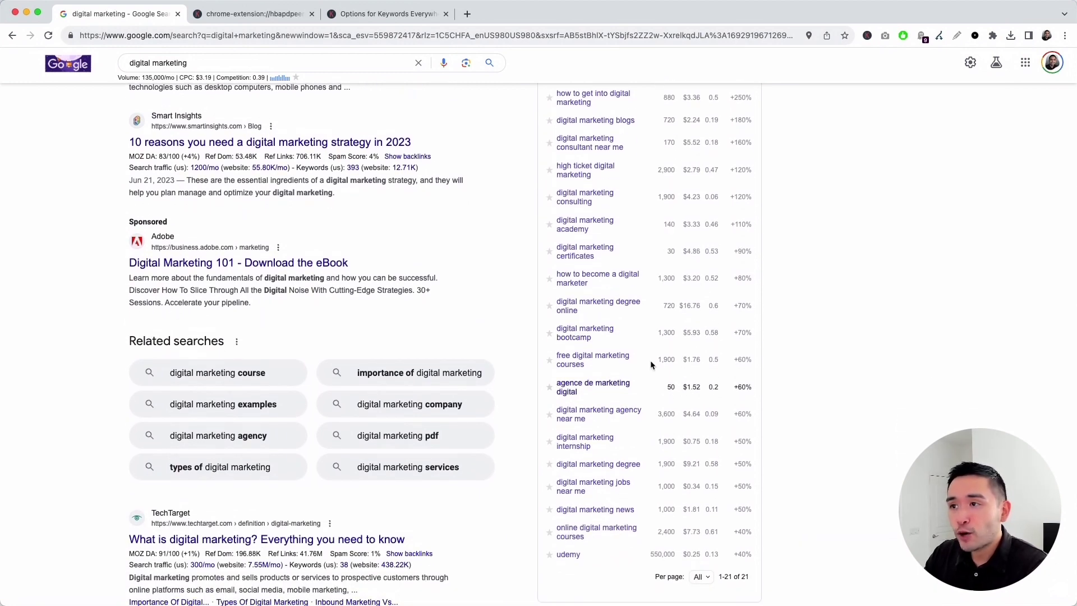
{"action": "scroll", "coordinate": [654, 360], "scroll_direction": "up", "scroll_amount": 5}
{"action": "scroll", "coordinate": [663, 366], "scroll_direction": "up", "scroll_amount": 4}
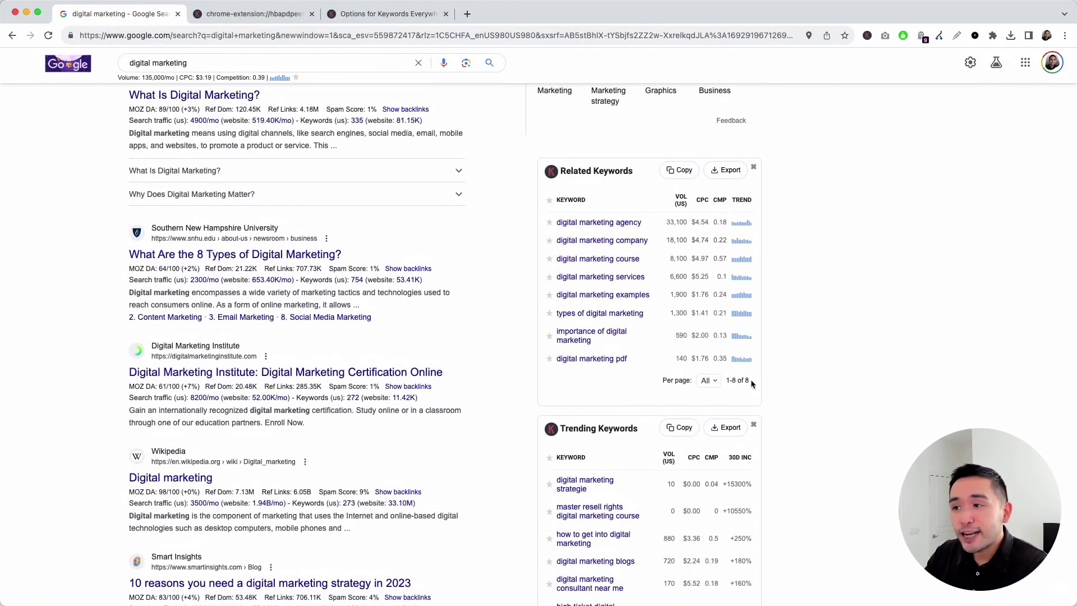
{"action": "scroll", "coordinate": [731, 357], "scroll_direction": "up", "scroll_amount": 1}
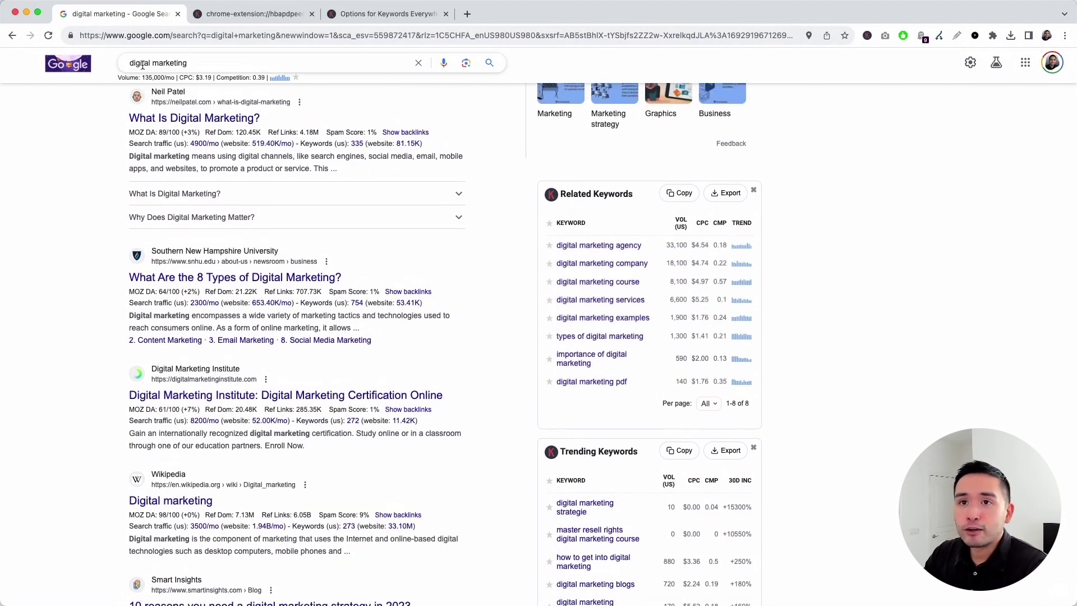
{"action": "scroll", "coordinate": [143, 65], "scroll_direction": "up", "scroll_amount": 5}
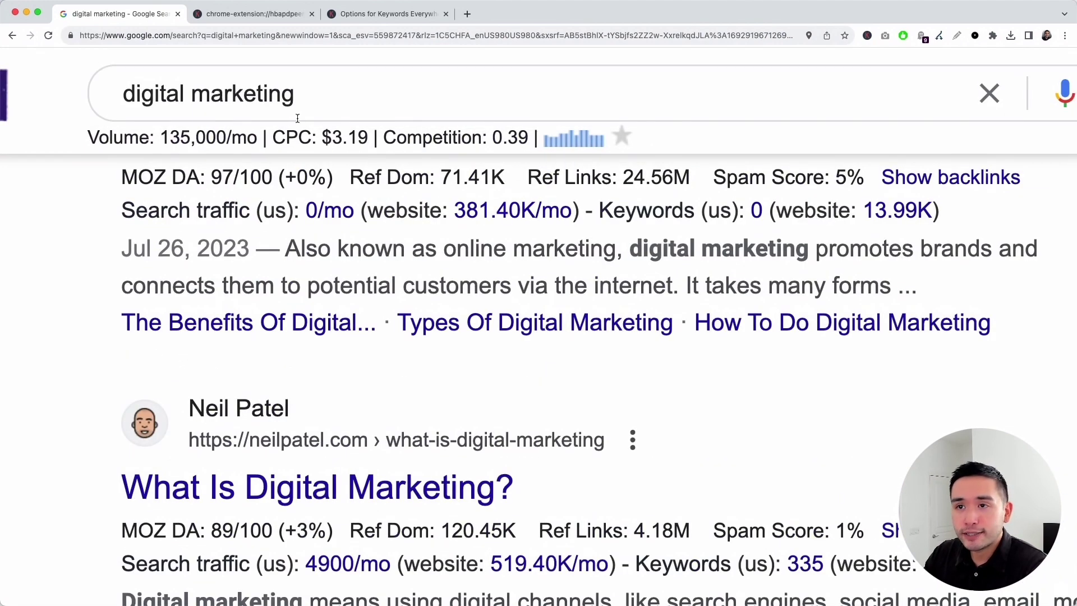
{"action": "left_click", "coordinate": [310, 100]}
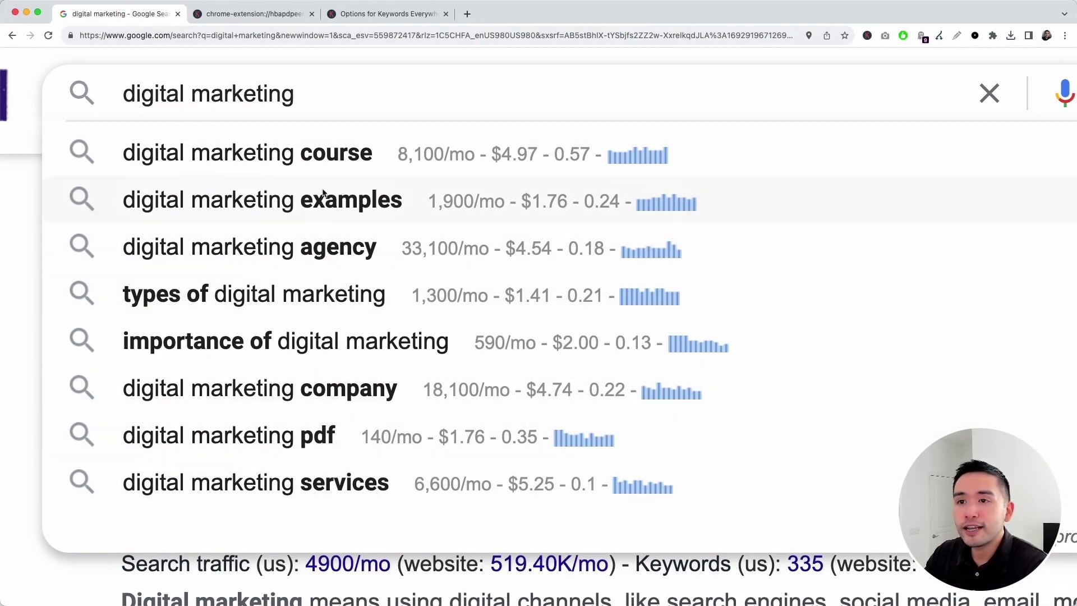
{"action": "scroll", "coordinate": [323, 192], "scroll_direction": "down", "scroll_amount": 5}
{"action": "scroll", "coordinate": [656, 263], "scroll_direction": "down", "scroll_amount": 15}
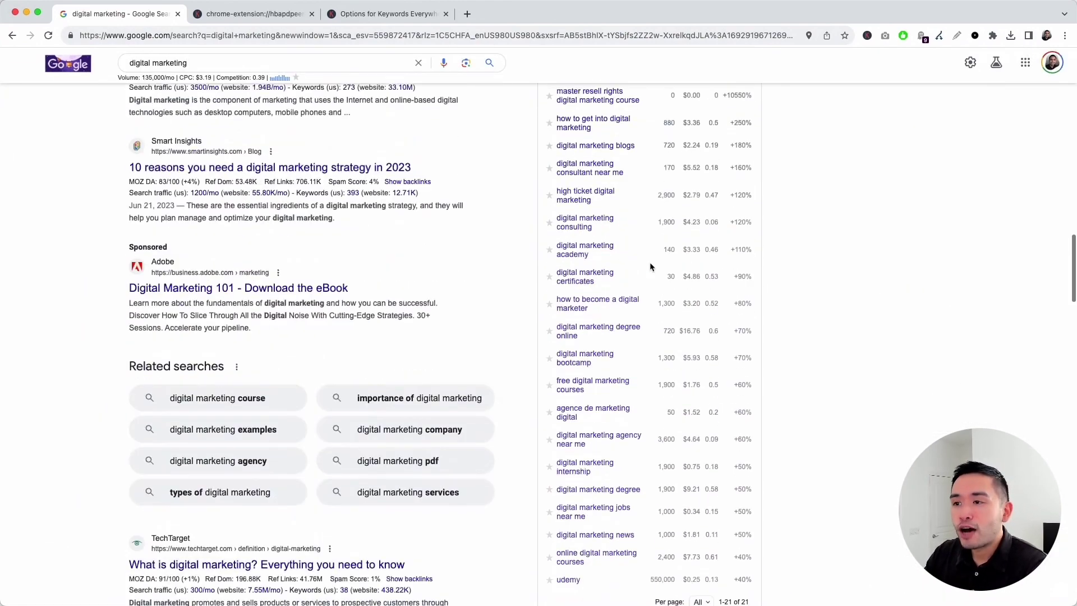
{"action": "scroll", "coordinate": [651, 266], "scroll_direction": "down", "scroll_amount": 20}
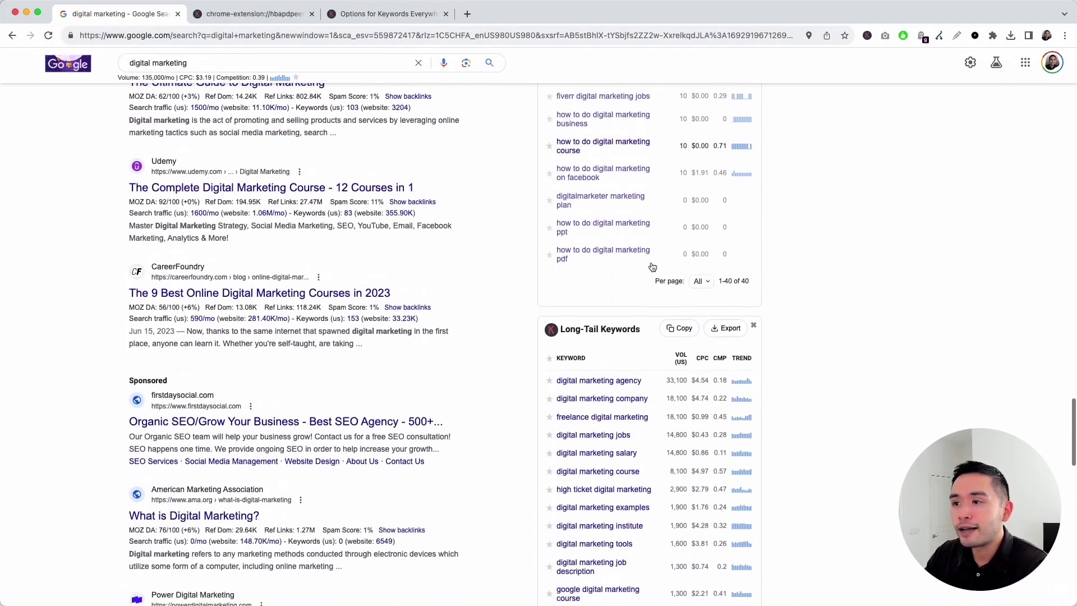
{"action": "scroll", "coordinate": [653, 267], "scroll_direction": "down", "scroll_amount": 3}
{"action": "scroll", "coordinate": [652, 266], "scroll_direction": "up", "scroll_amount": 10}
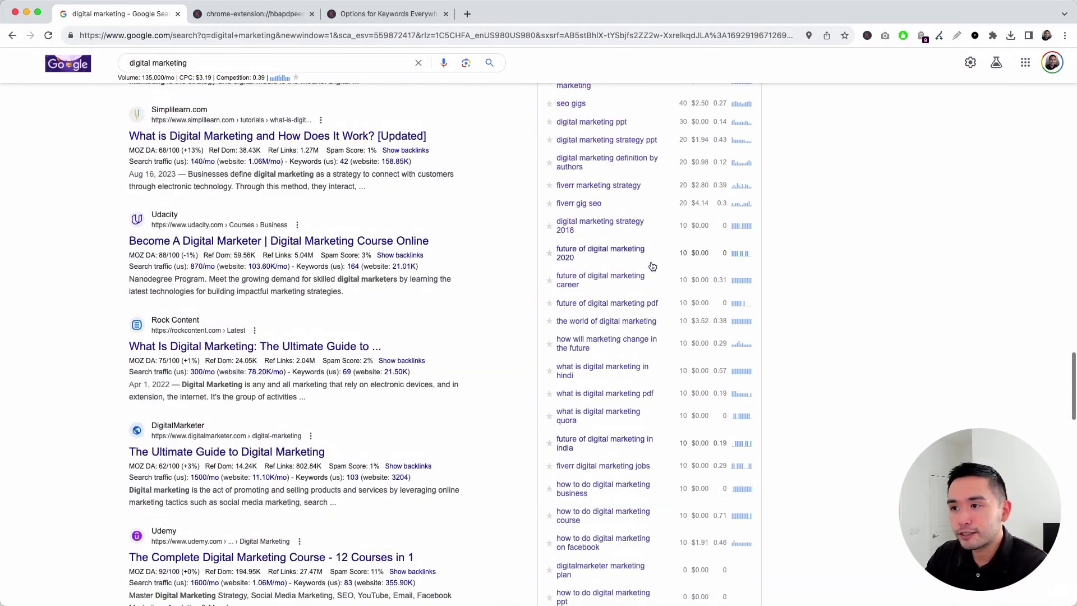
{"action": "scroll", "coordinate": [652, 267], "scroll_direction": "up", "scroll_amount": 1}
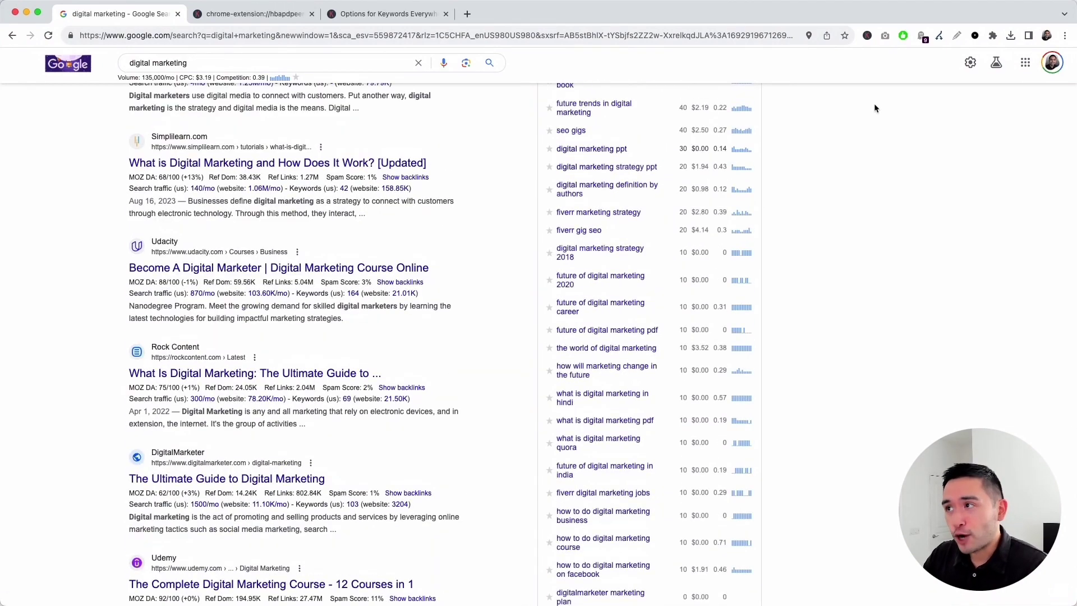
{"action": "left_click", "coordinate": [866, 36]}
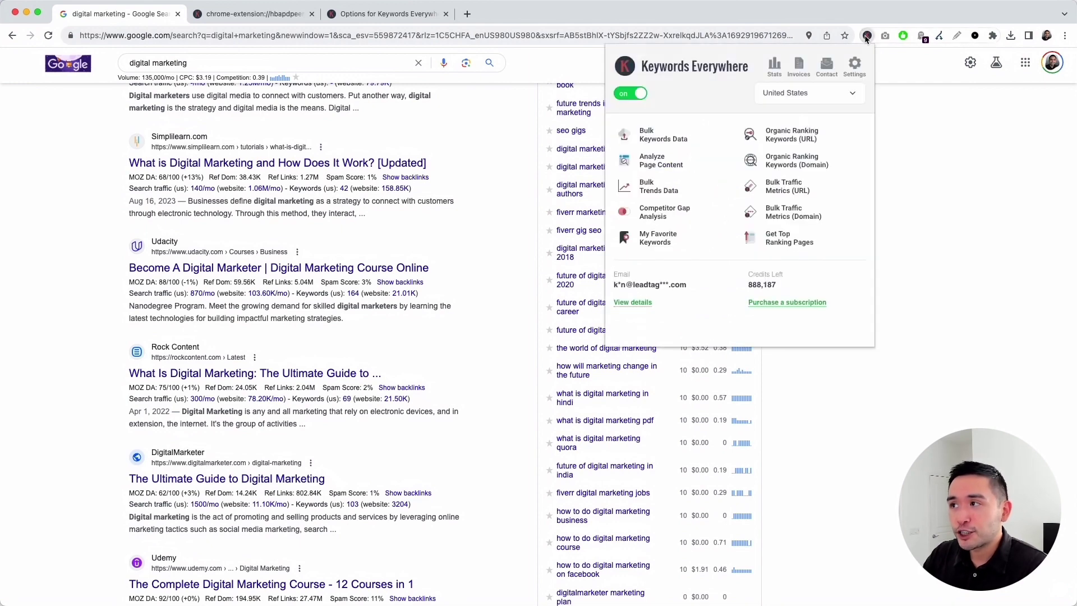
{"action": "left_click", "coordinate": [850, 74]}
{"action": "scroll", "coordinate": [346, 270], "scroll_direction": "down", "scroll_amount": 1}
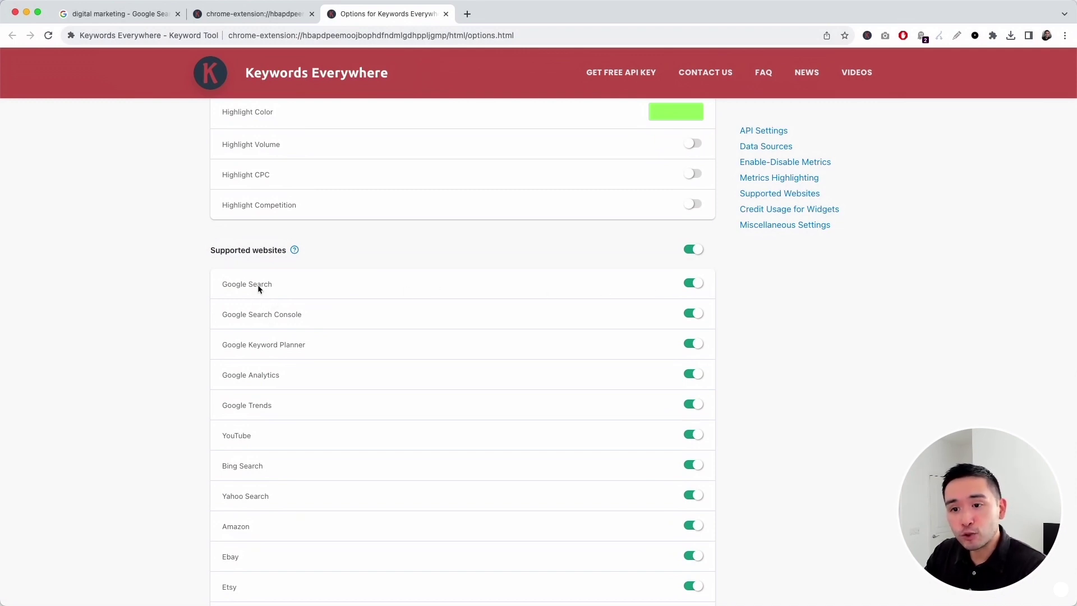
{"action": "scroll", "coordinate": [258, 288], "scroll_direction": "down", "scroll_amount": 20}
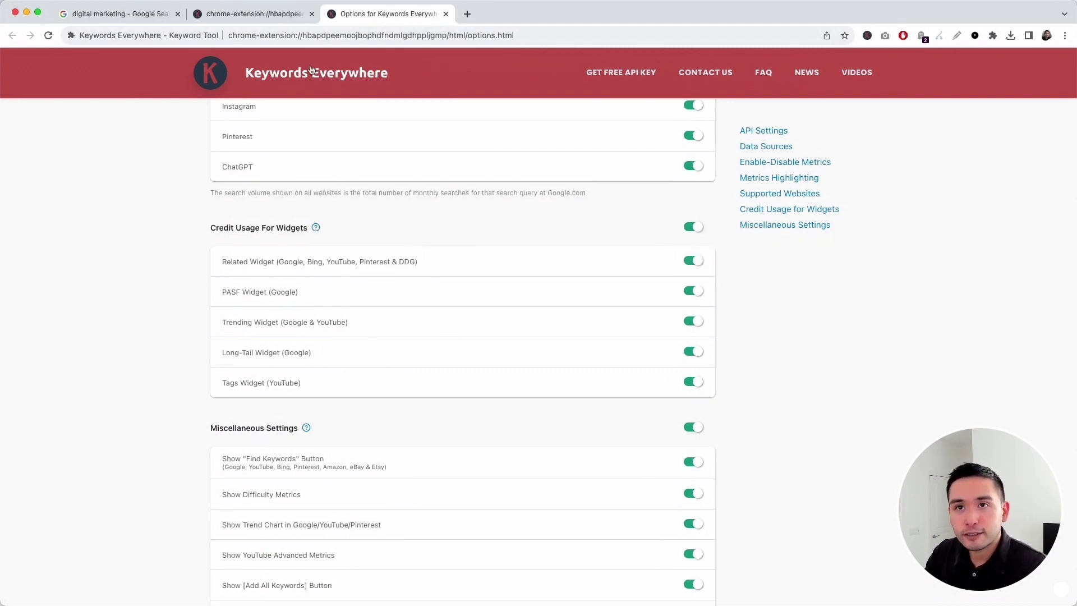
{"action": "left_click", "coordinate": [141, 14]}
{"action": "scroll", "coordinate": [79, 290], "scroll_direction": "down", "scroll_amount": 5}
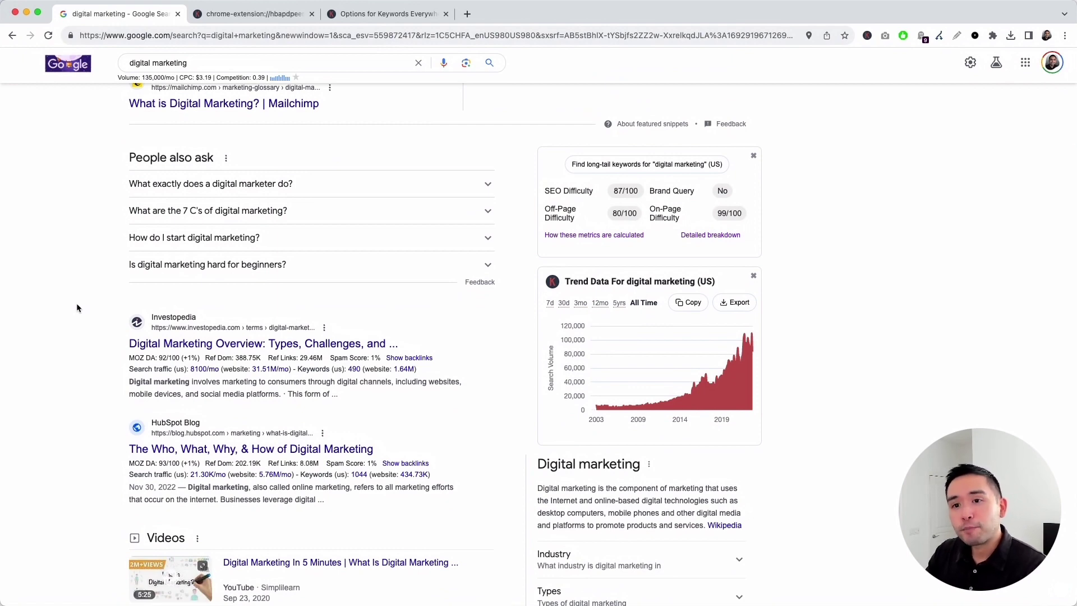
{"action": "scroll", "coordinate": [77, 308], "scroll_direction": "down", "scroll_amount": 3}
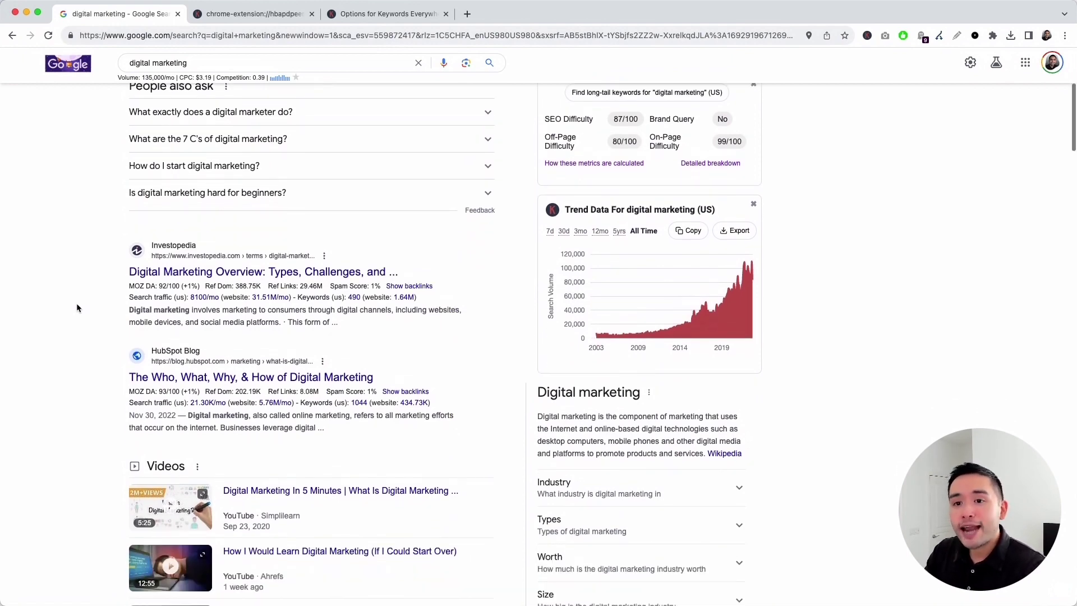
{"action": "scroll", "coordinate": [77, 307], "scroll_direction": "up", "scroll_amount": 3}
{"action": "scroll", "coordinate": [77, 307], "scroll_direction": "down", "scroll_amount": 1}
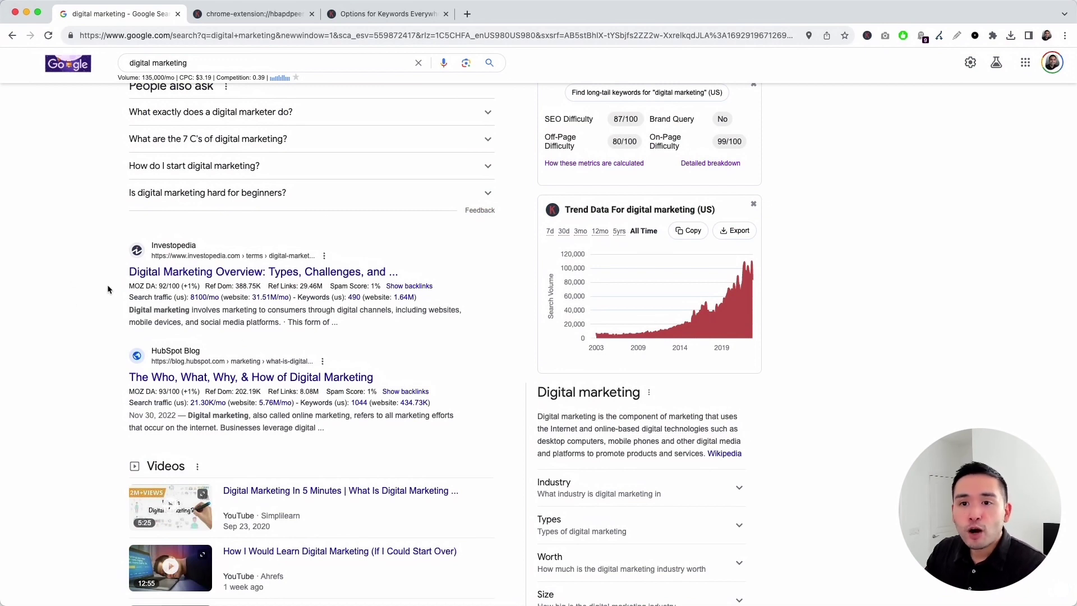
{"action": "mouse_move", "coordinate": [138, 284]}
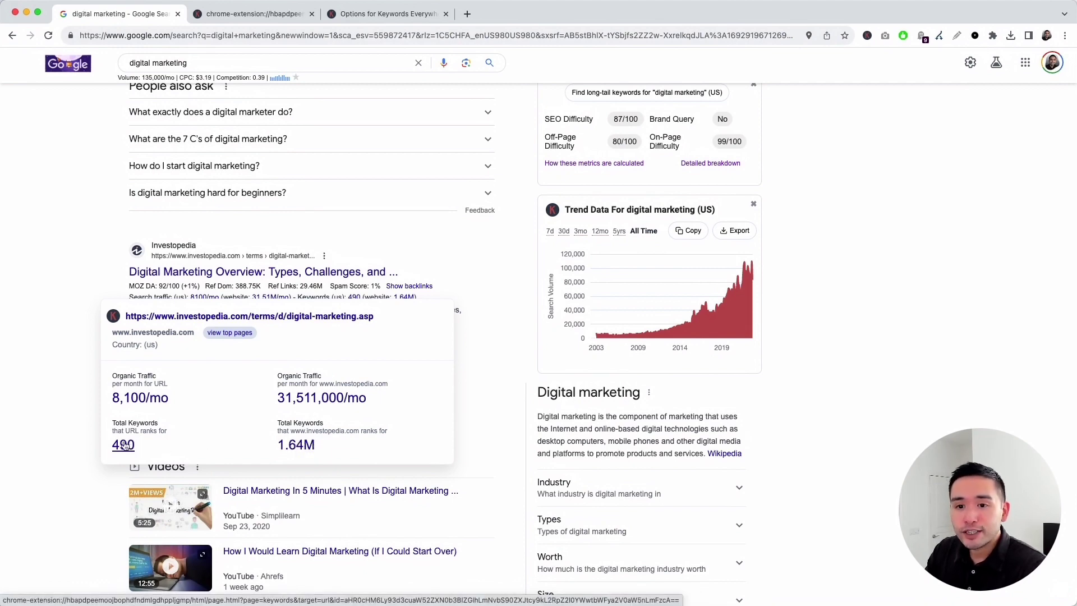
{"action": "scroll", "coordinate": [109, 386], "scroll_direction": "up", "scroll_amount": 3}
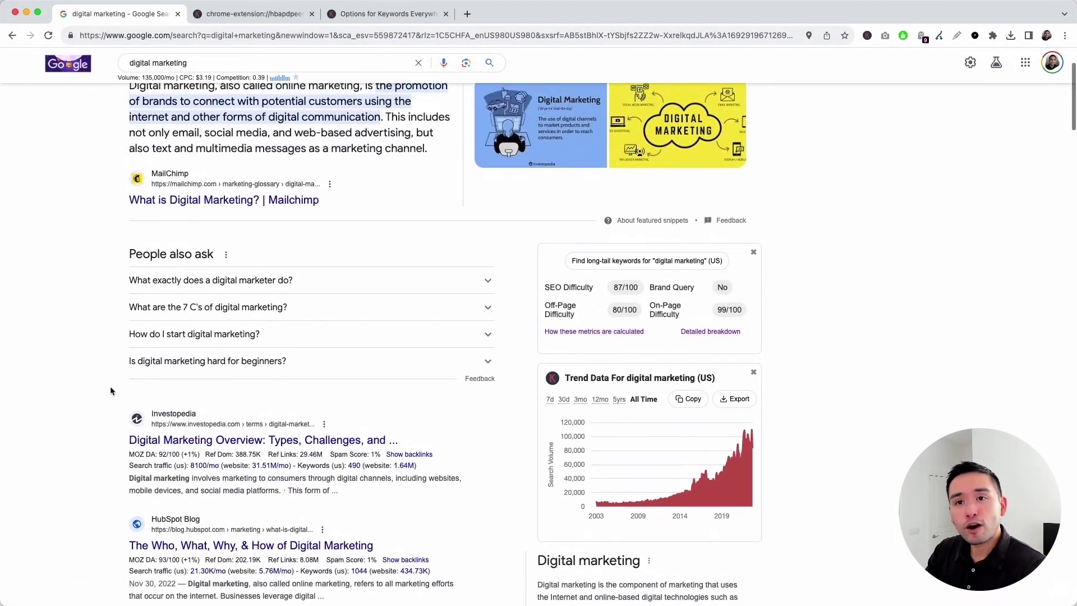
{"action": "scroll", "coordinate": [110, 385], "scroll_direction": "up", "scroll_amount": 1}
{"action": "scroll", "coordinate": [106, 382], "scroll_direction": "up", "scroll_amount": 1}
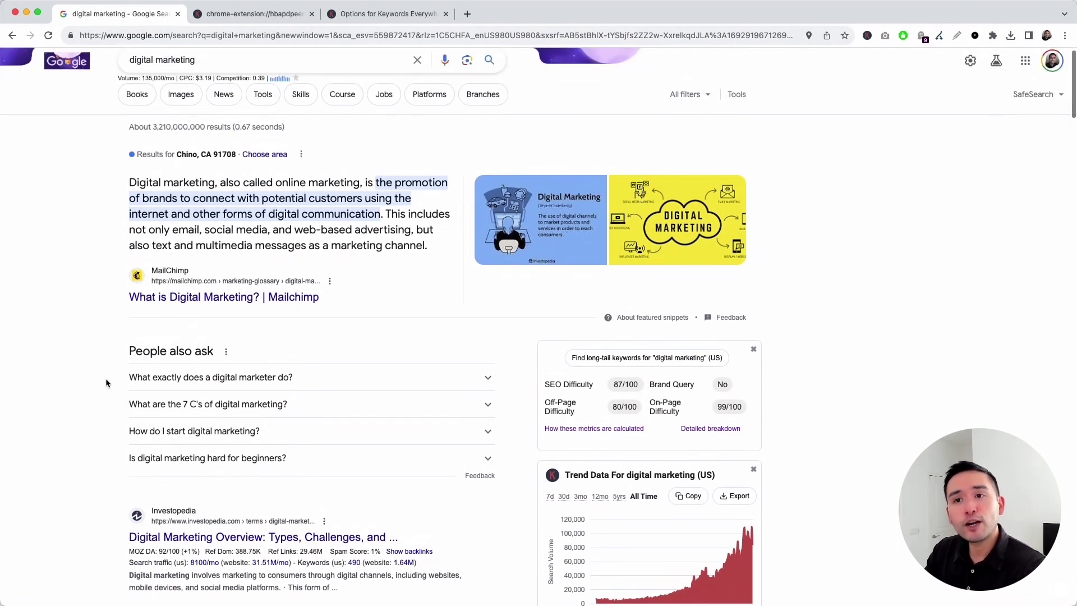